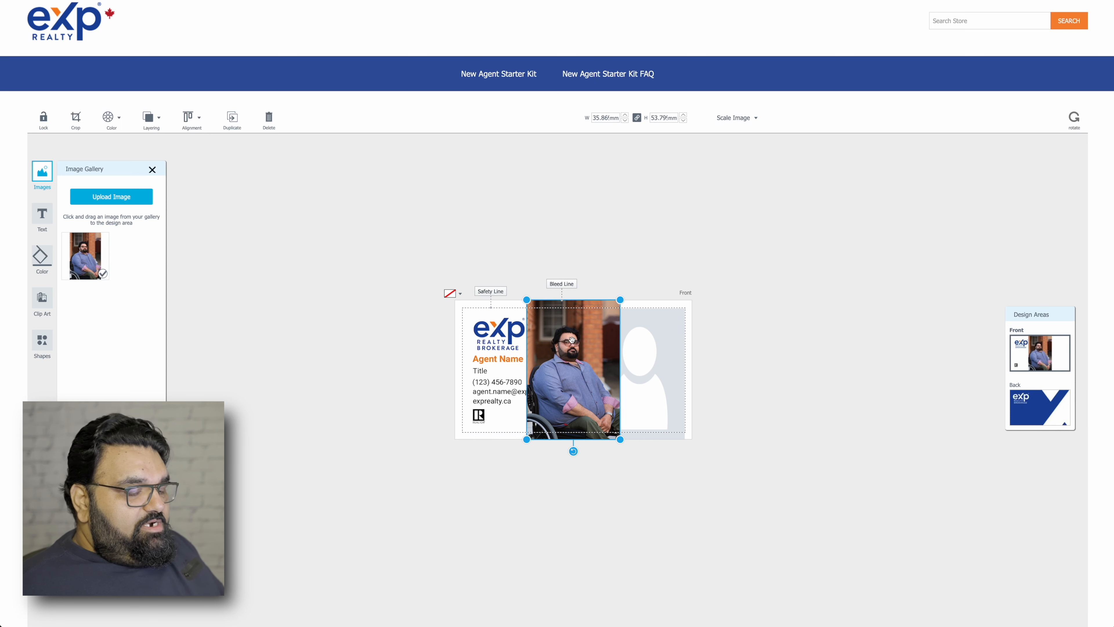
Swap the misplaced photo for the agent headshot dropped into the right-side photo placeholder.
key(Delete)
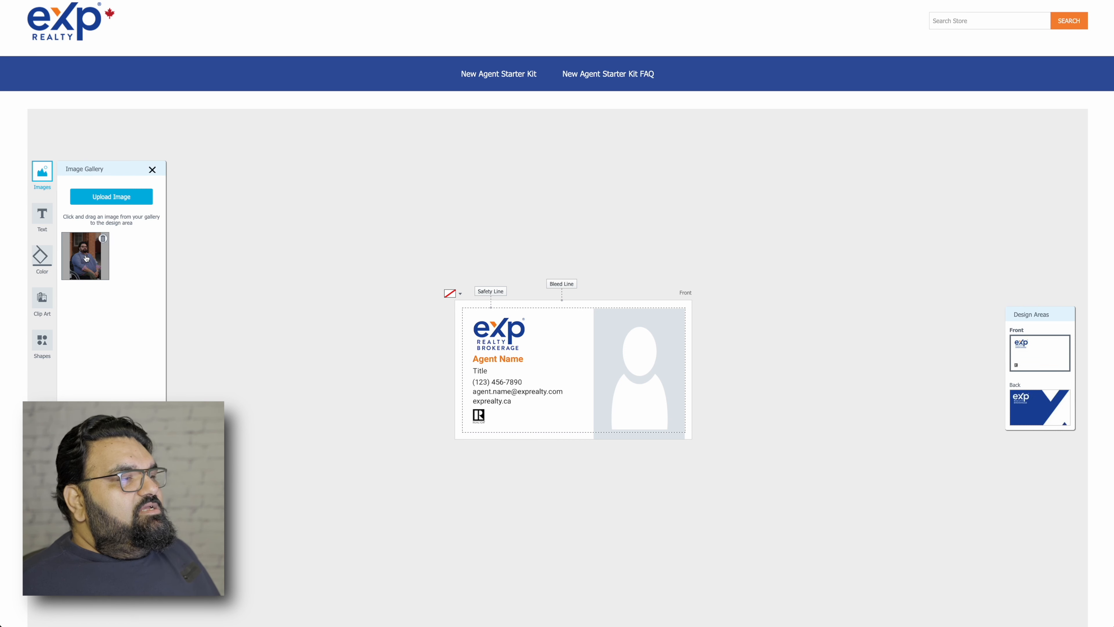
drag(86, 259, 634, 355)
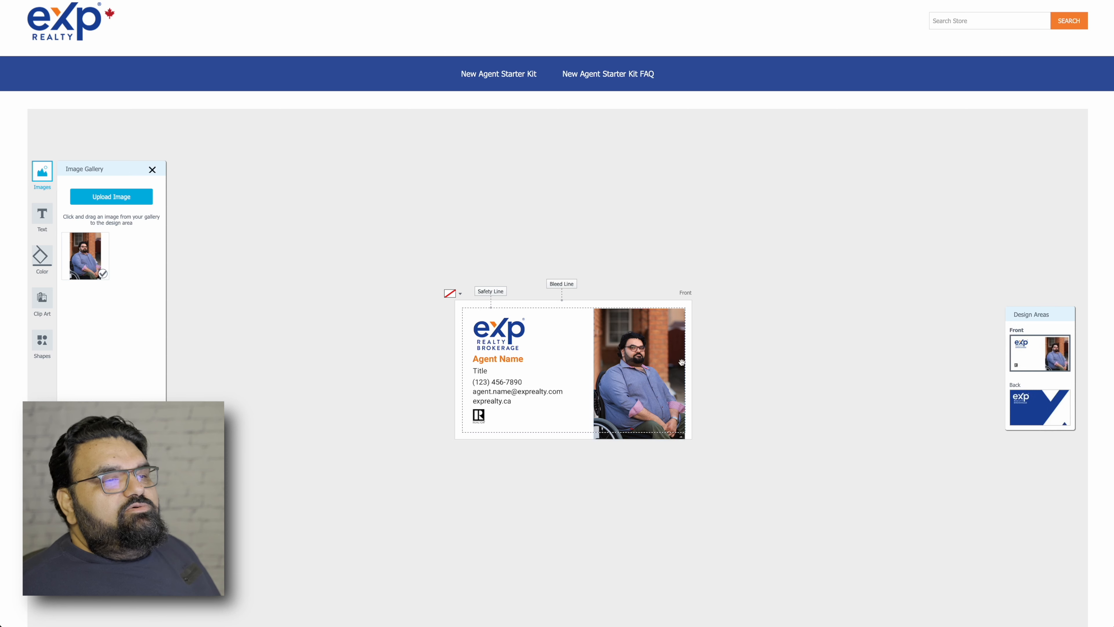
click(654, 366)
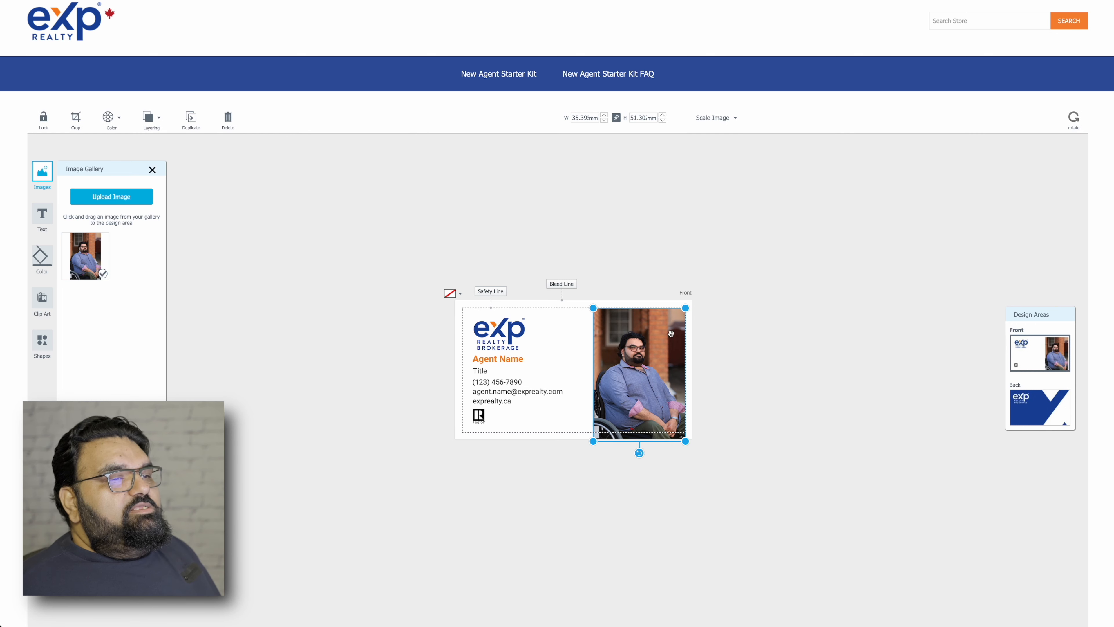
click(656, 339)
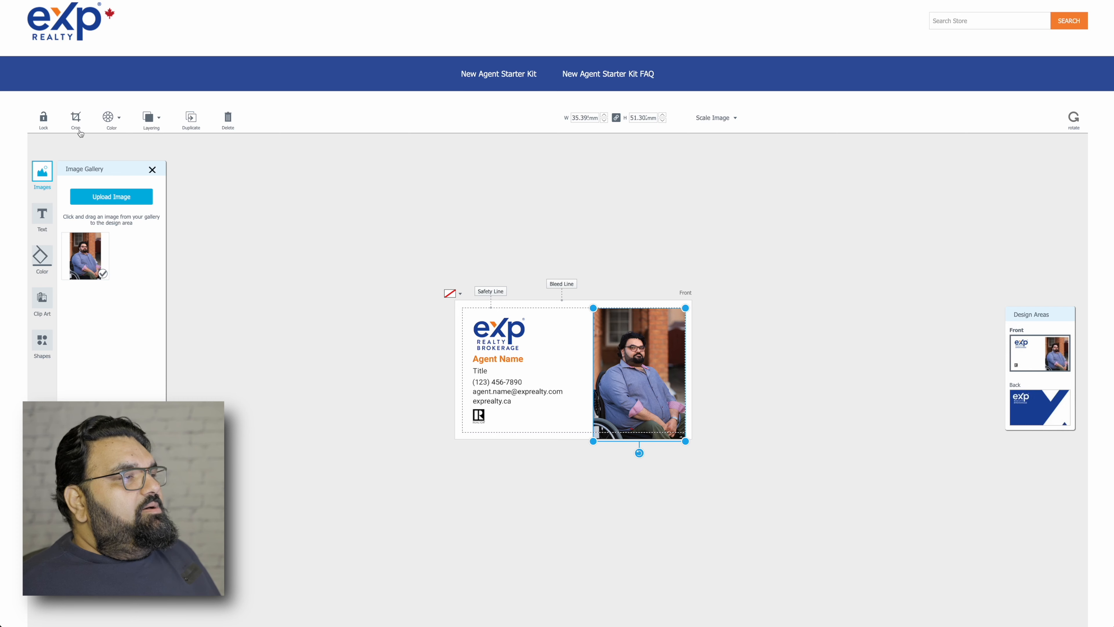
Crop the photo tighter around the agent and apply the crop.
click(76, 120)
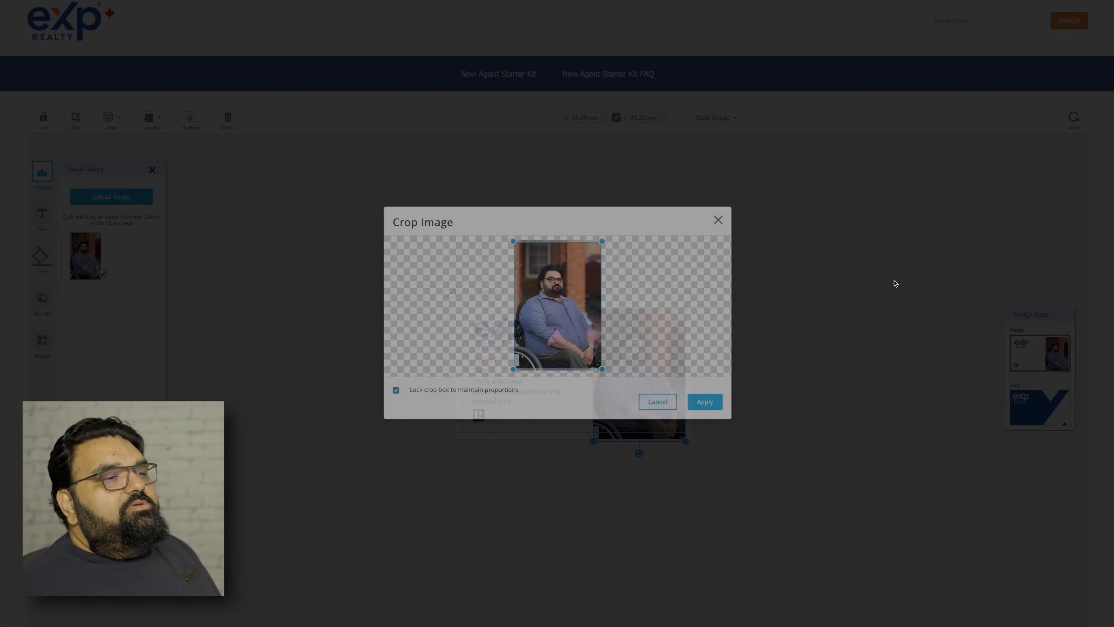
drag(601, 370, 576, 331)
drag(550, 296, 558, 311)
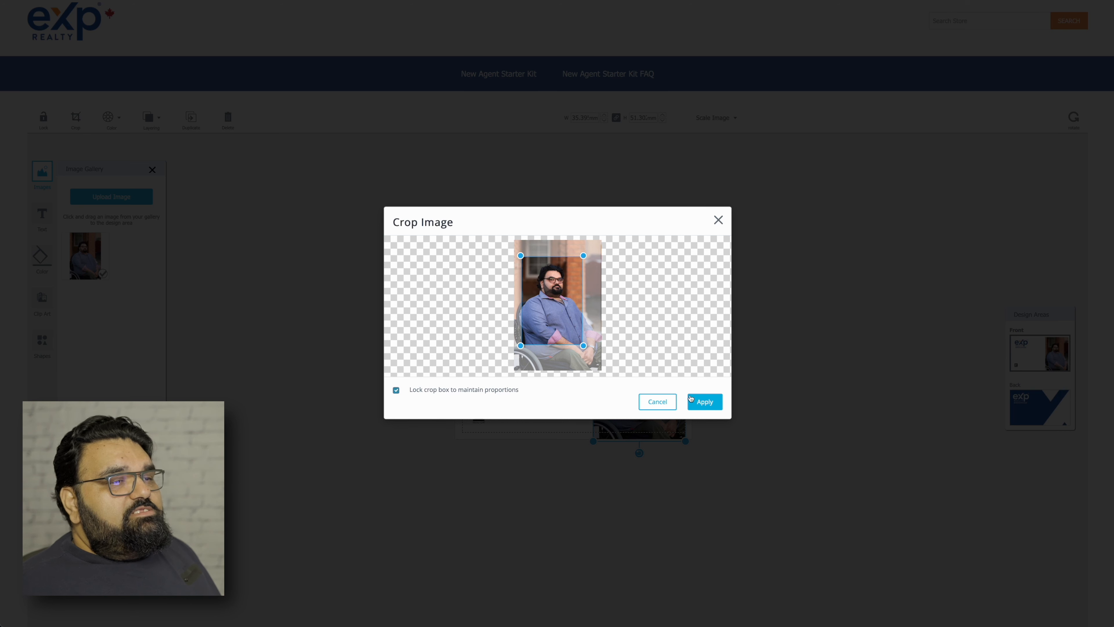
click(705, 402)
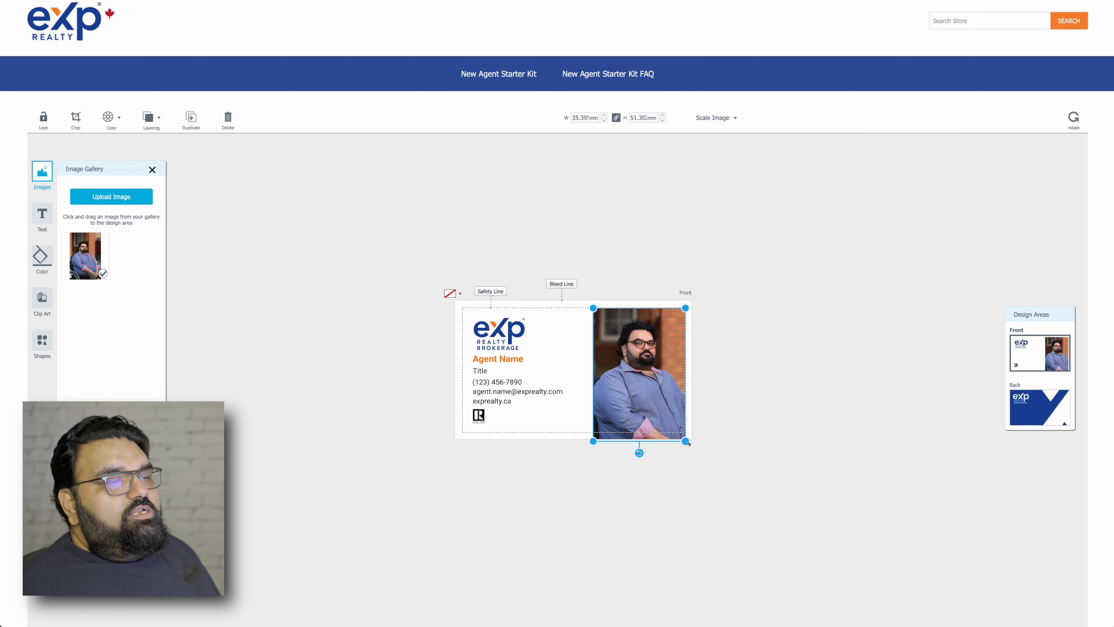
Enlarge the cropped photo to about 46.92 mm by 68.01 mm on the right side.
drag(687, 442, 729, 488)
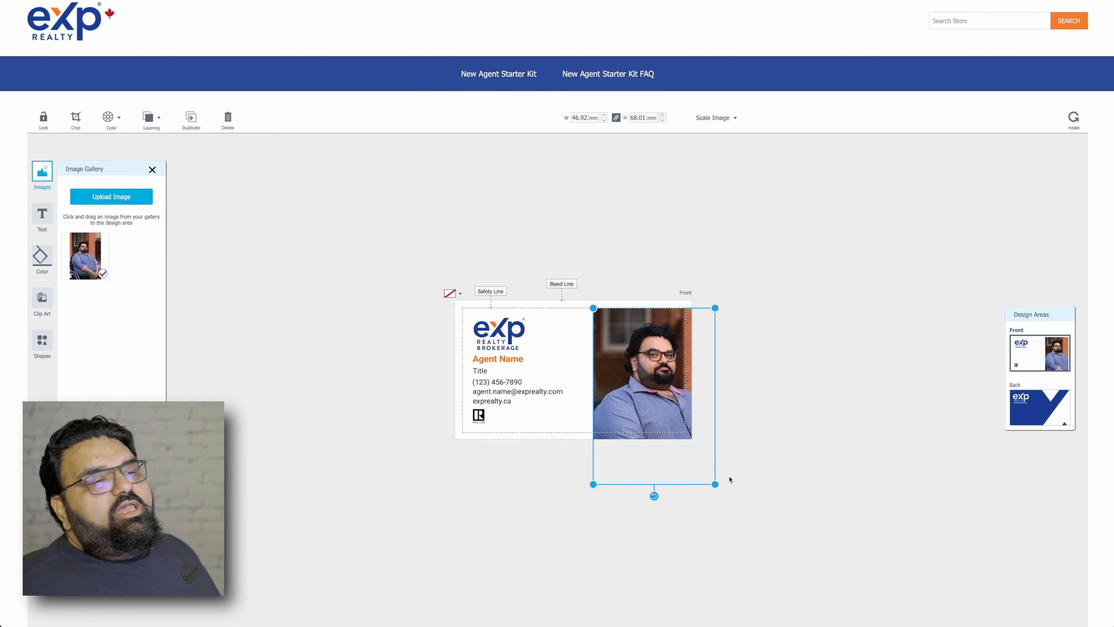
click(629, 523)
click(643, 419)
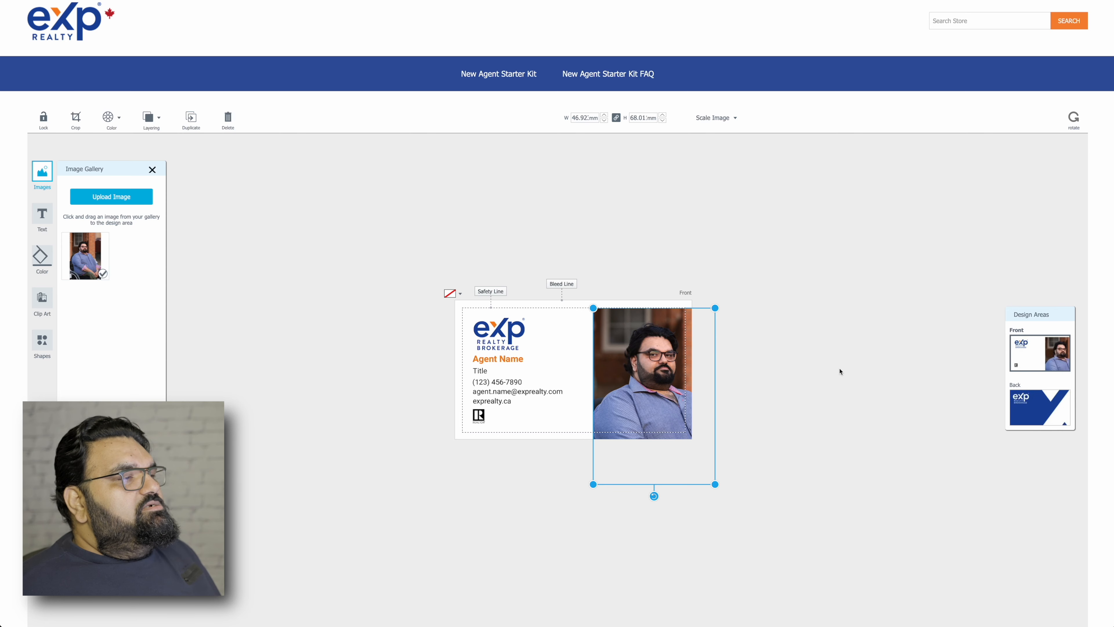
click(588, 386)
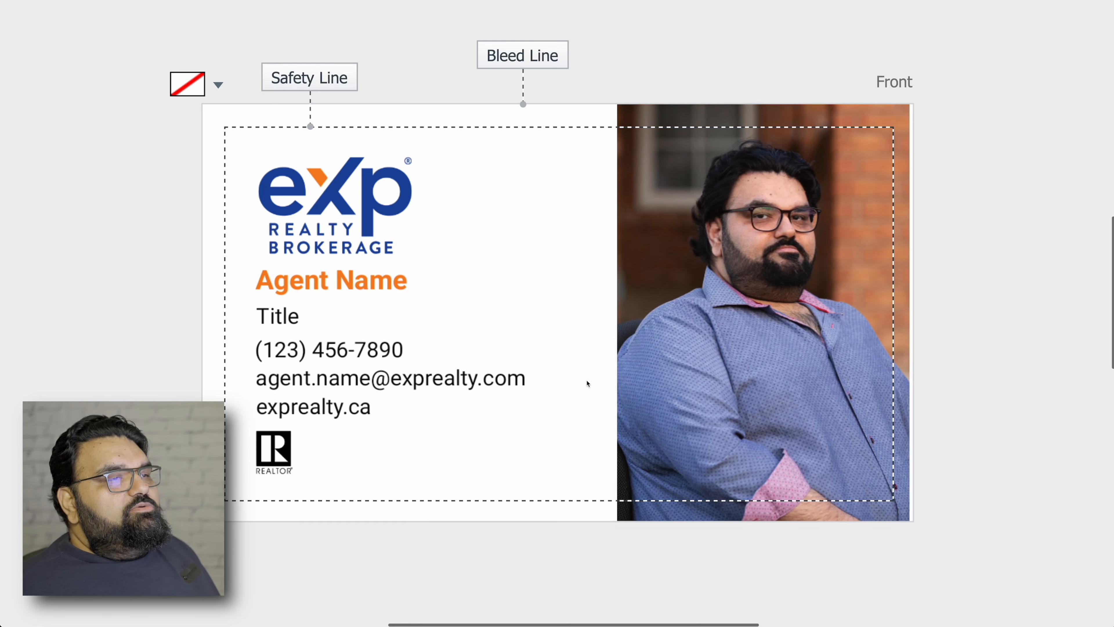
click(751, 239)
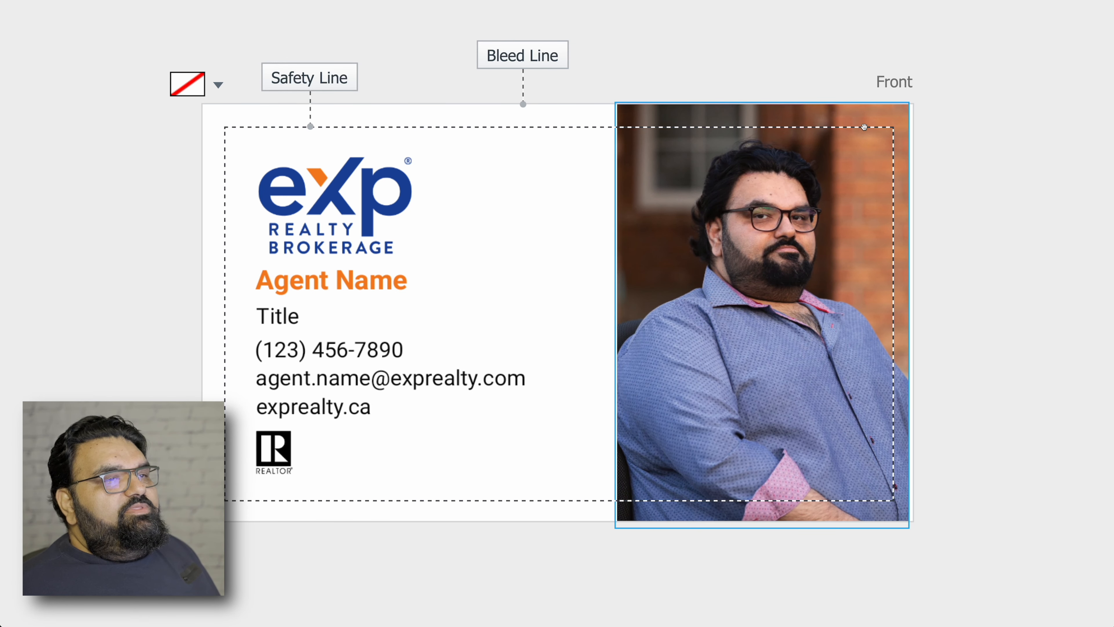
click(467, 121)
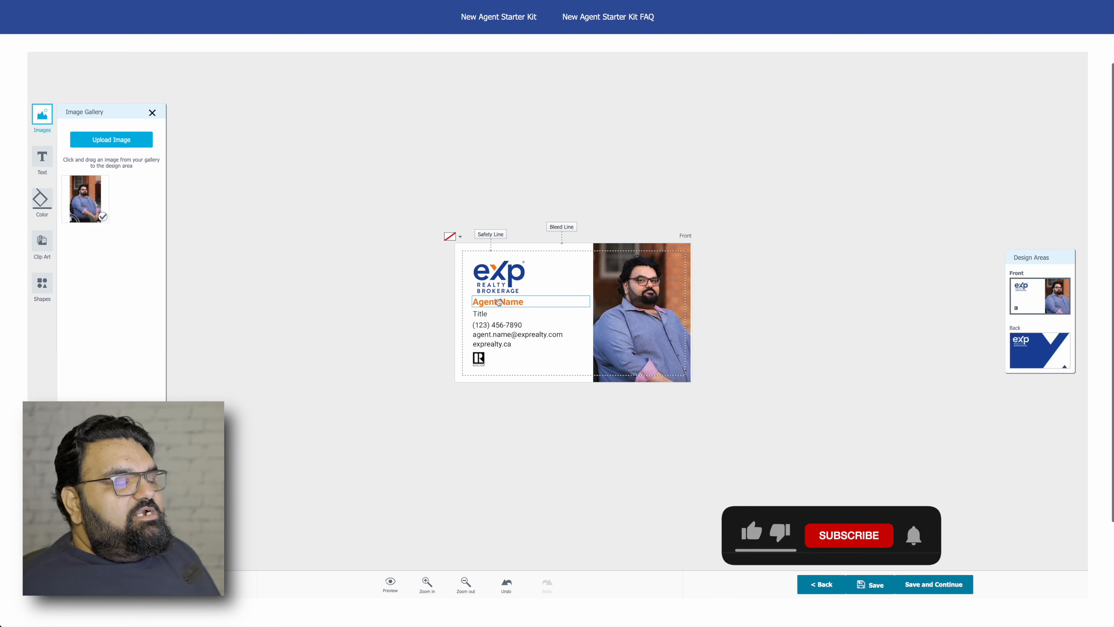
Enter the agent's full name in the Agent Name box and 'Salesperson' as the title.
click(499, 302)
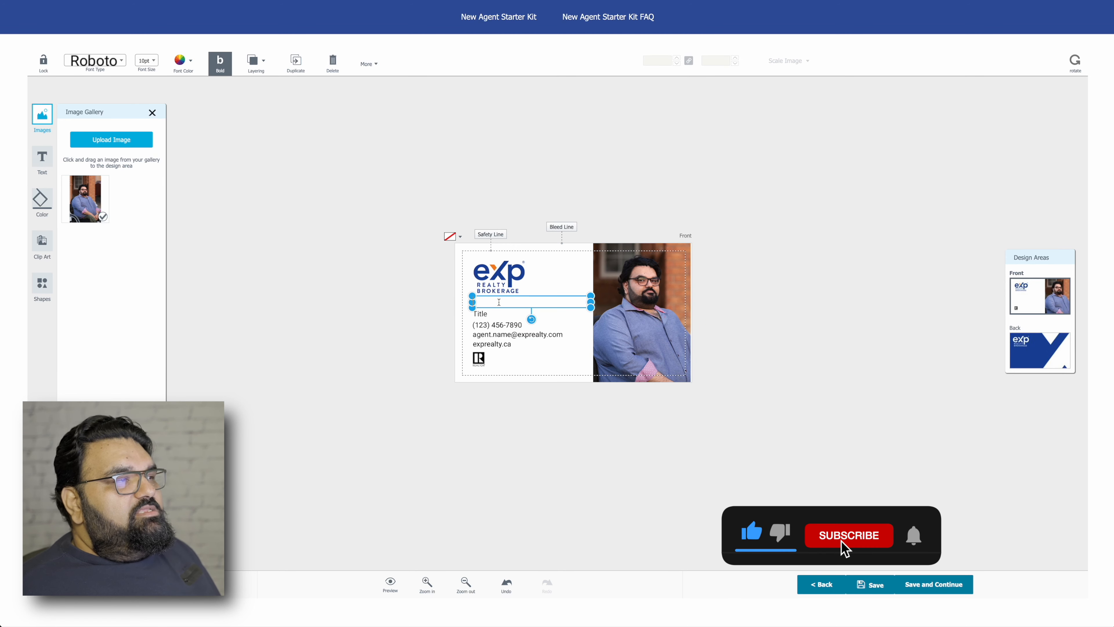
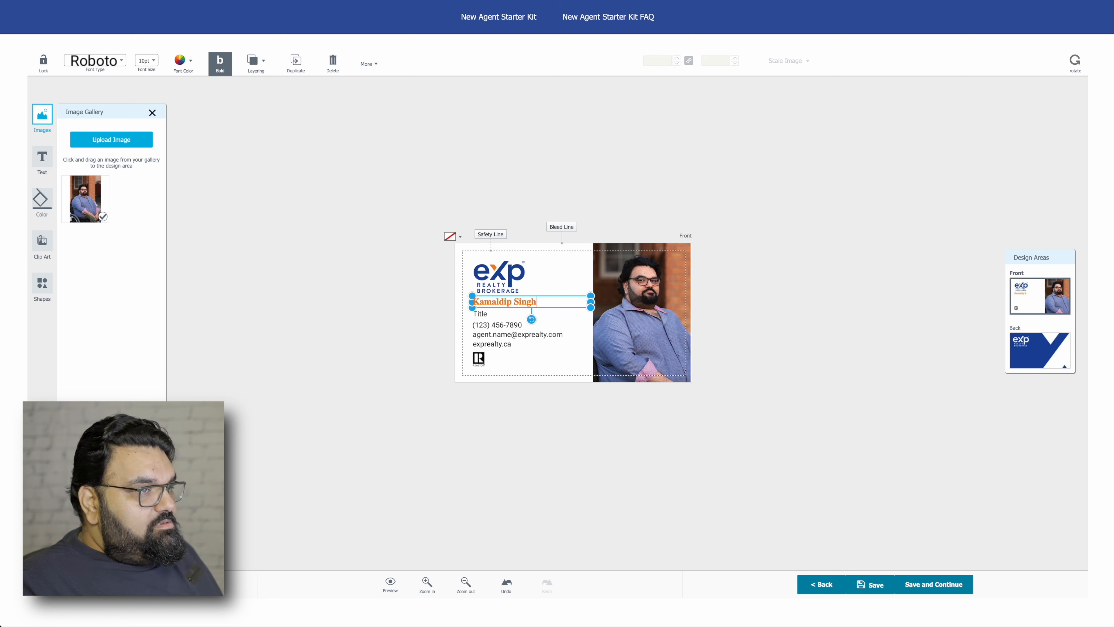
click(485, 391)
click(484, 310)
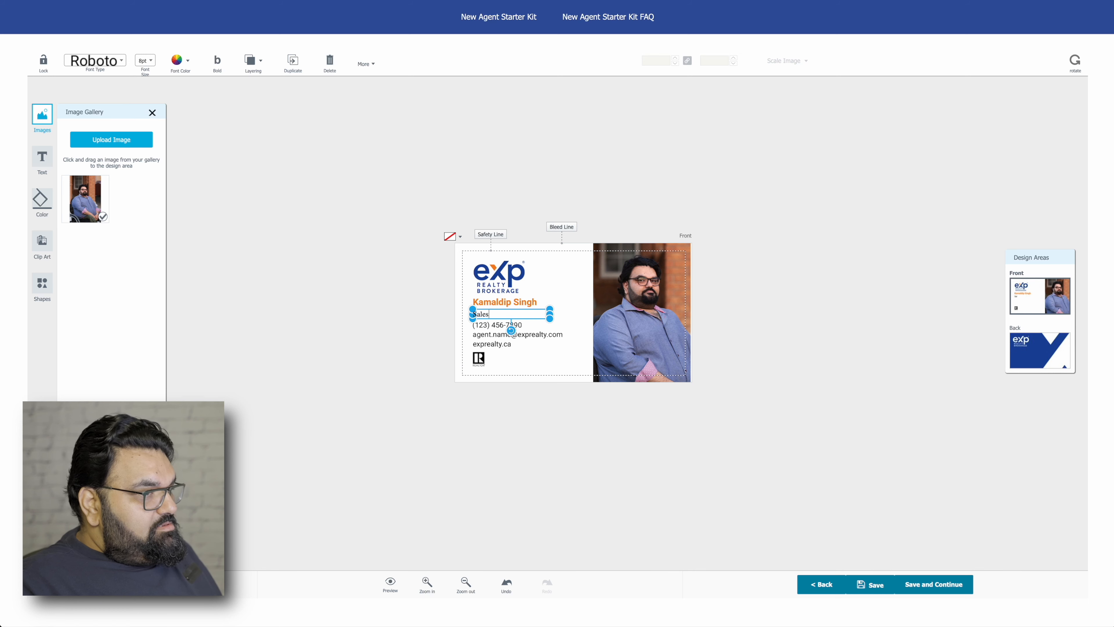
text(Salesperson)
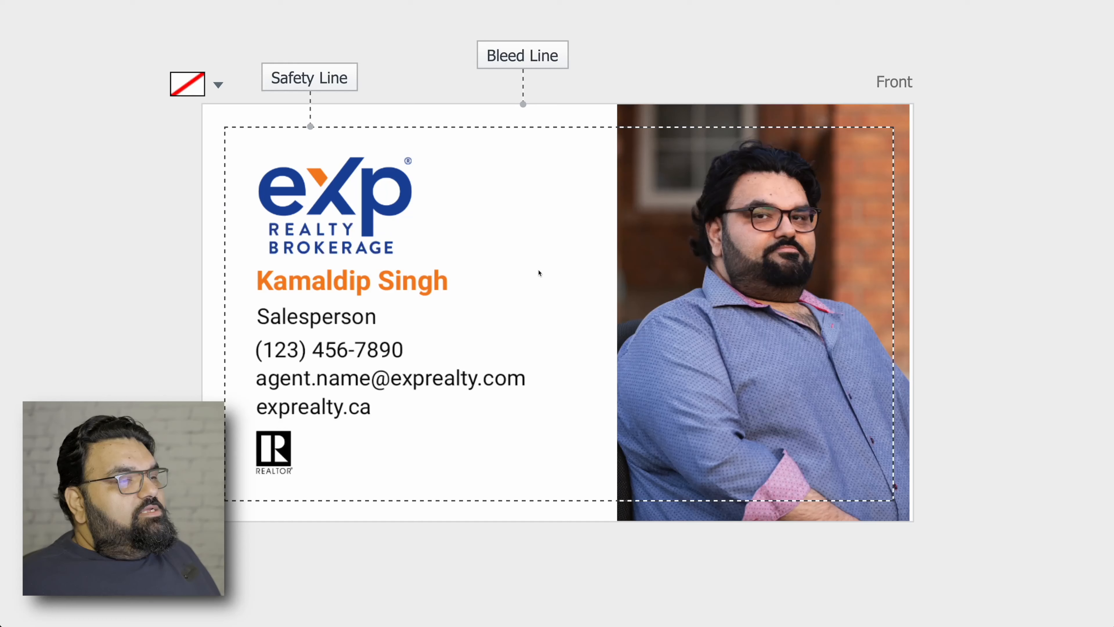
click(391, 349)
key(BackSpace)
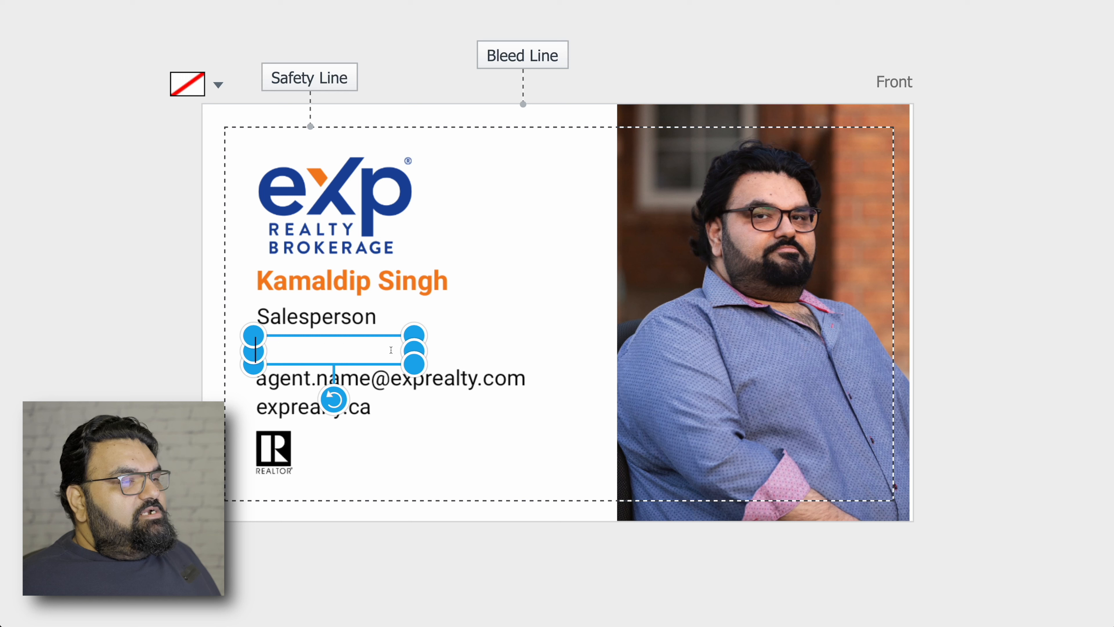
text(39387)
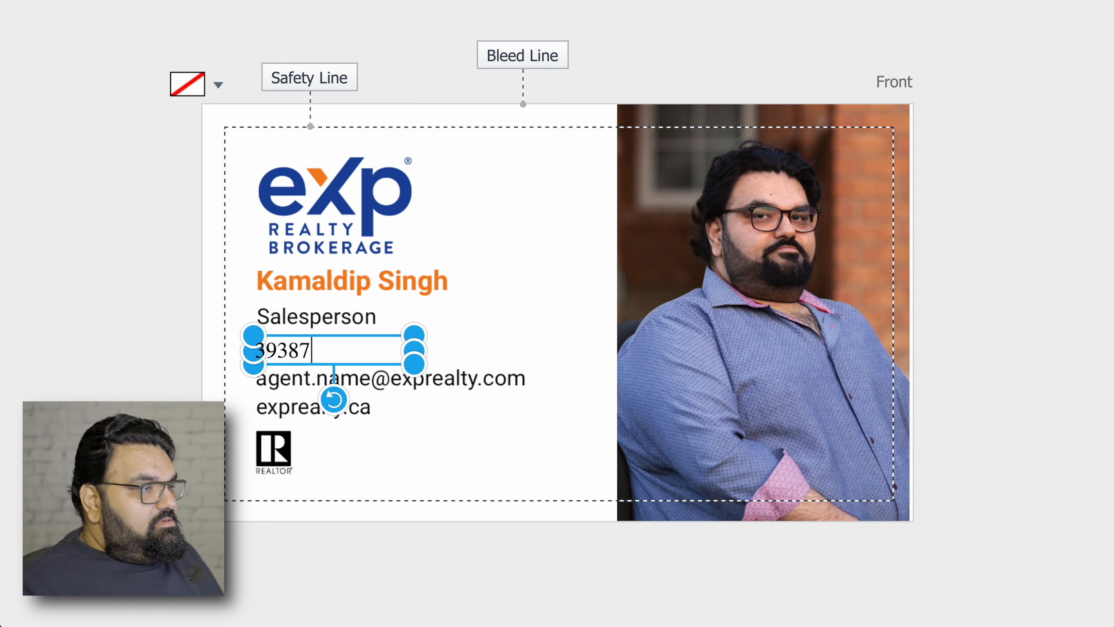
click(473, 333)
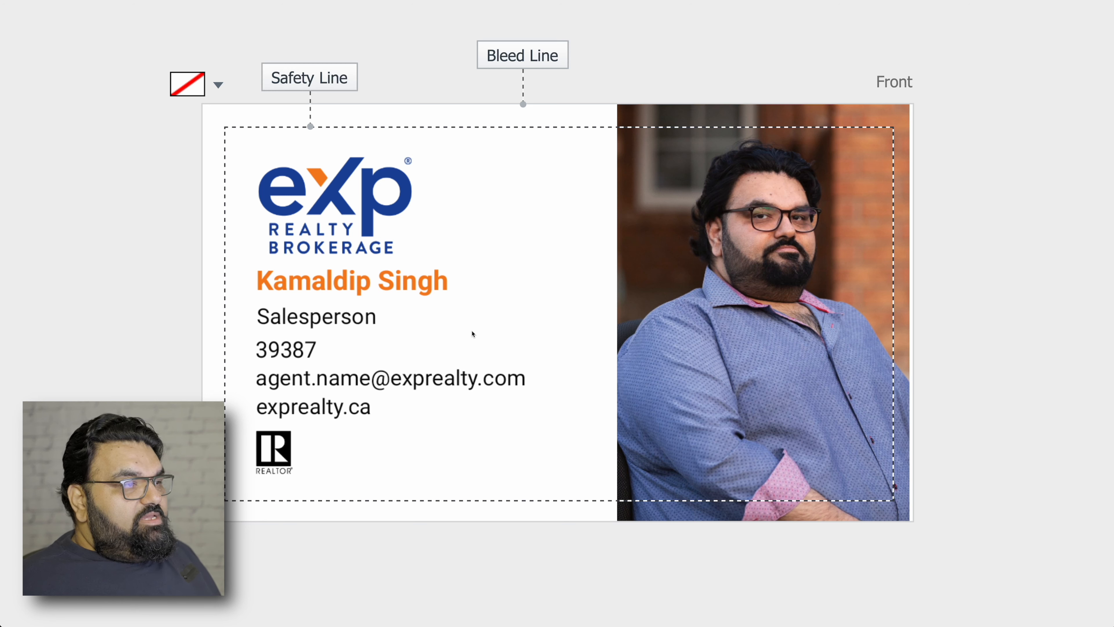
click(390, 350)
key(BackSpace)
key(BackSpace)
key(BackSpace)
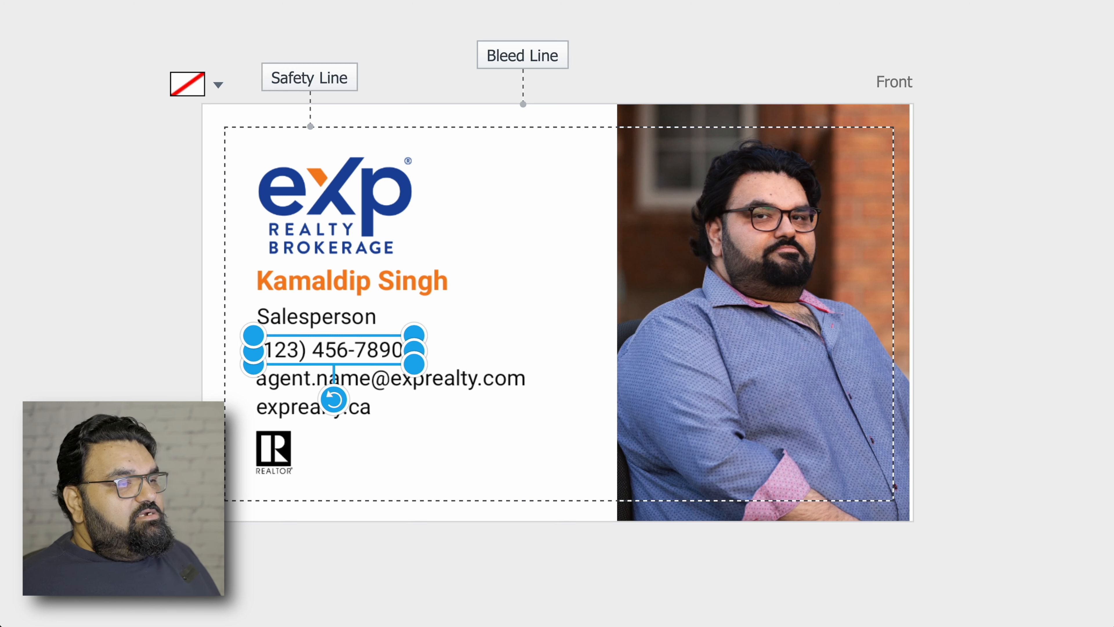
click(503, 423)
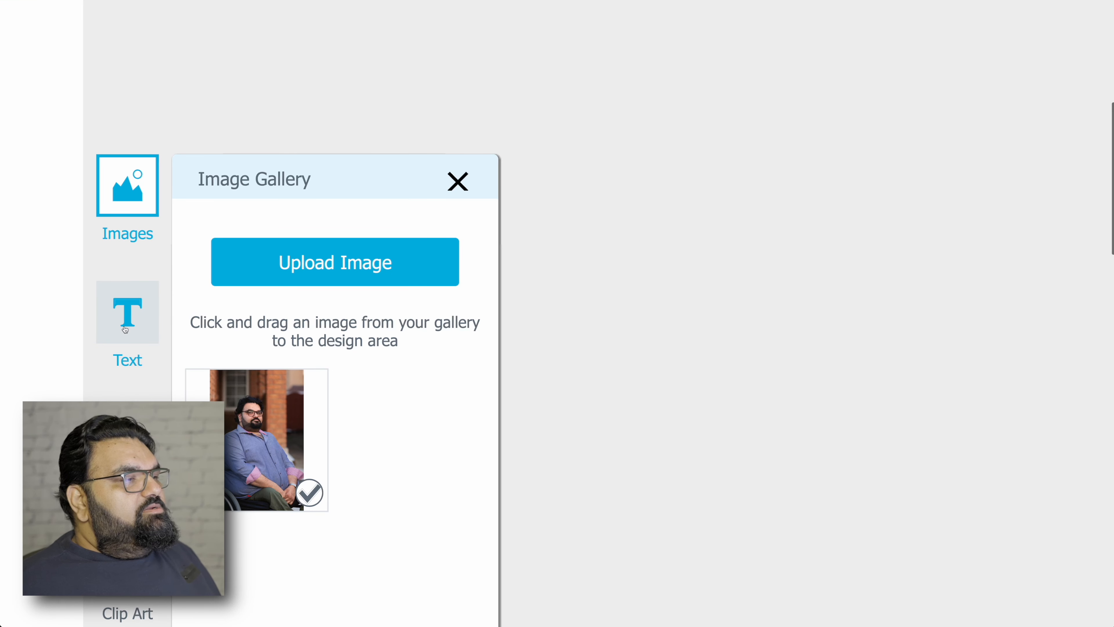
Show the Text panel and scroll through the card front's text lines.
click(125, 329)
scroll(292, 343, down, 5)
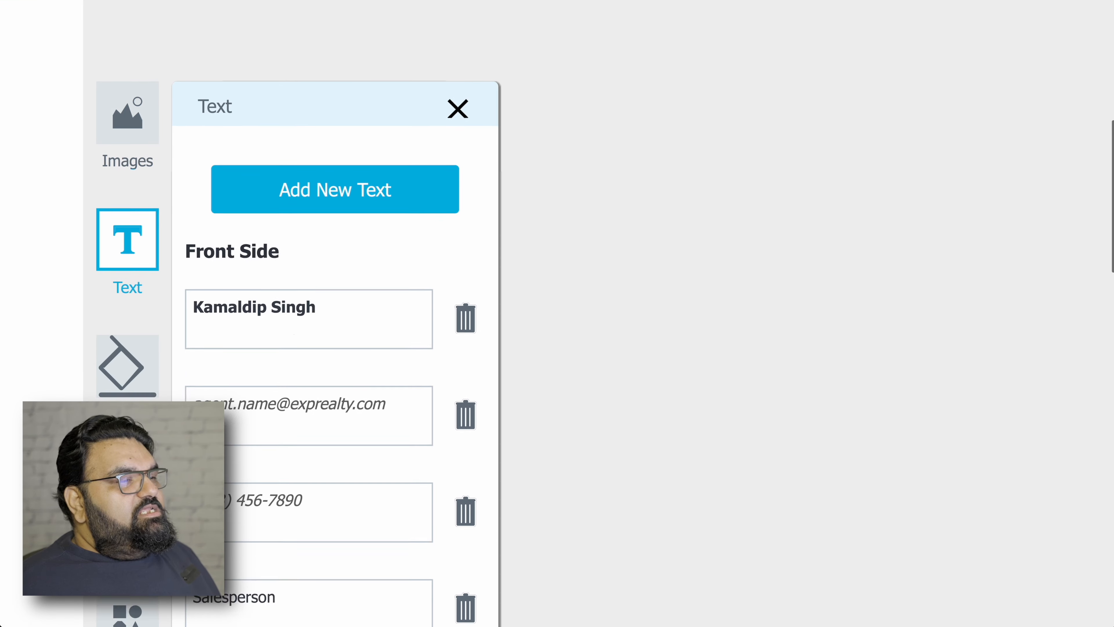
scroll(291, 342, up, 3)
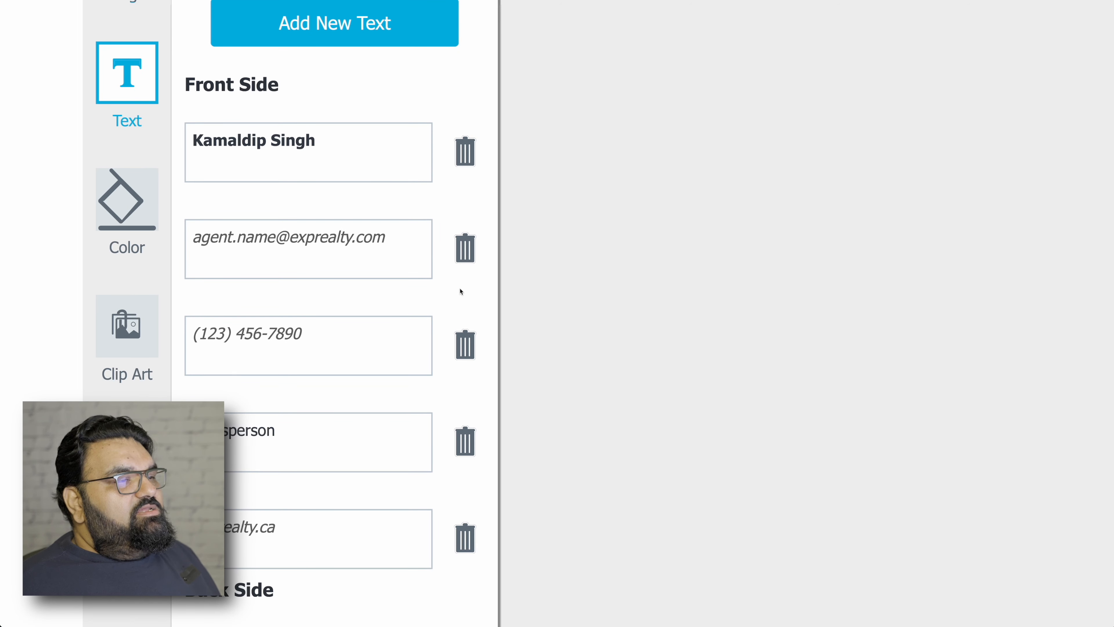
scroll(307, 44, up, 1)
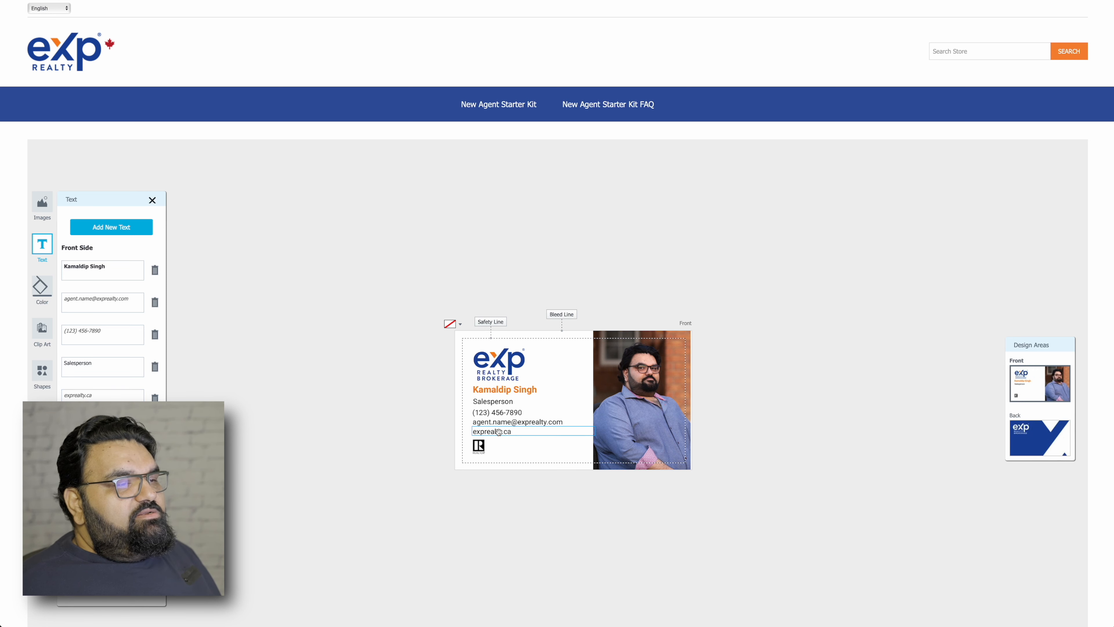
Delete the REALTOR logo, restoring the exprealty.ca line after removing it by mistake.
click(155, 398)
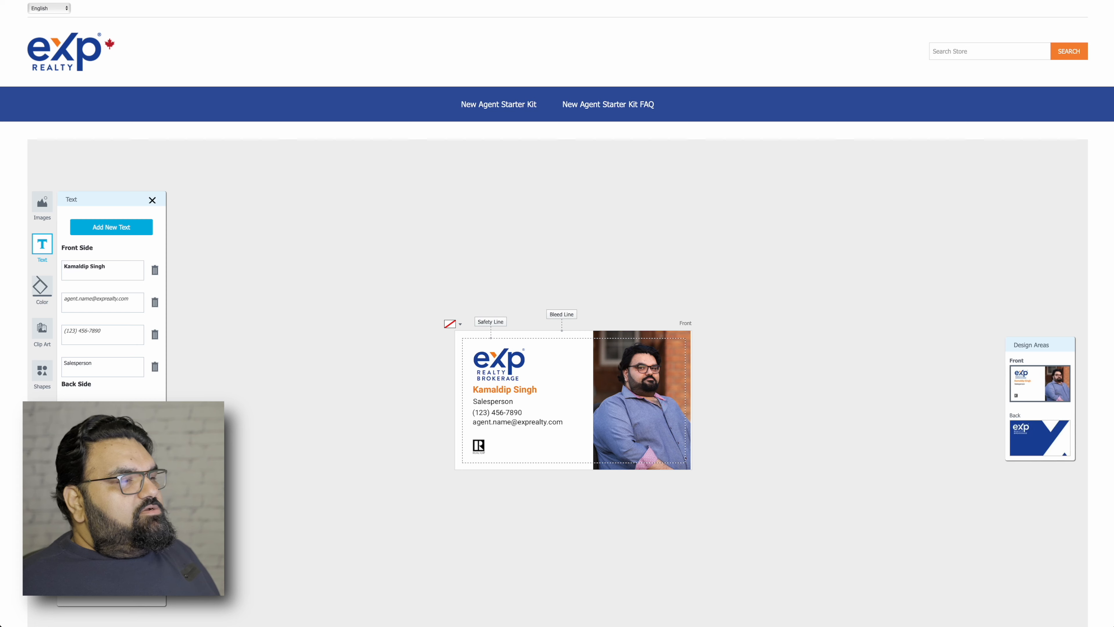
key(super+z)
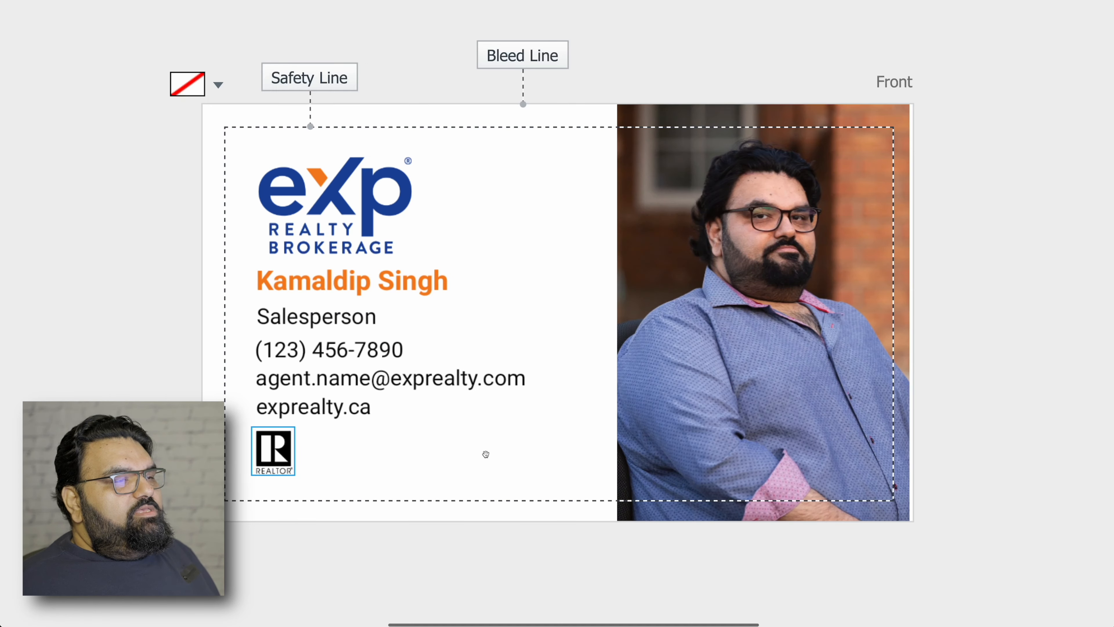
click(287, 461)
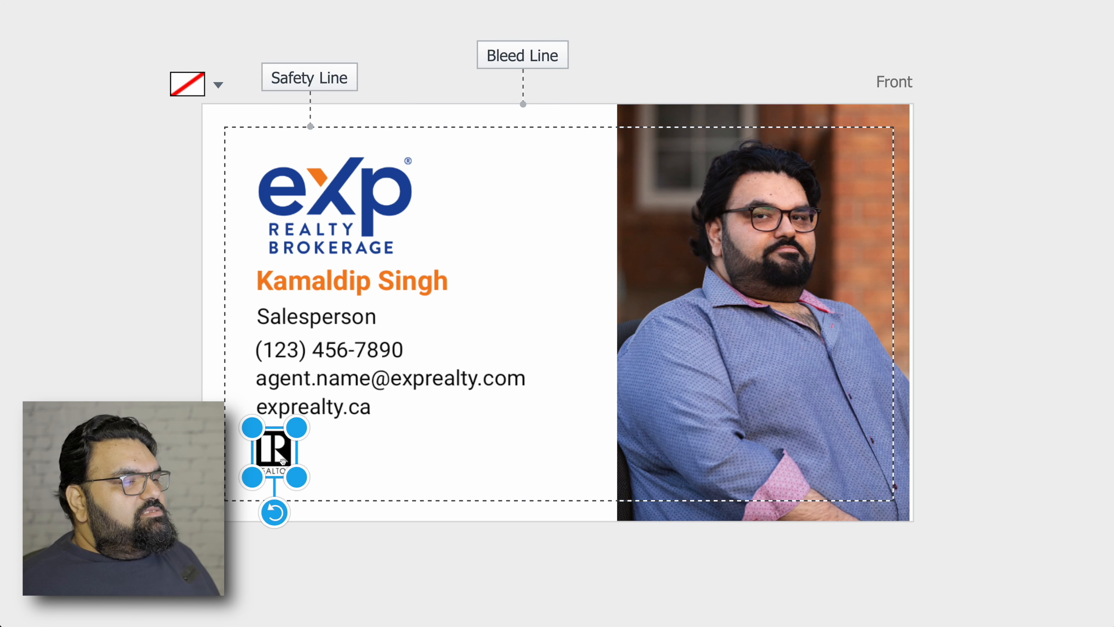
key(Delete)
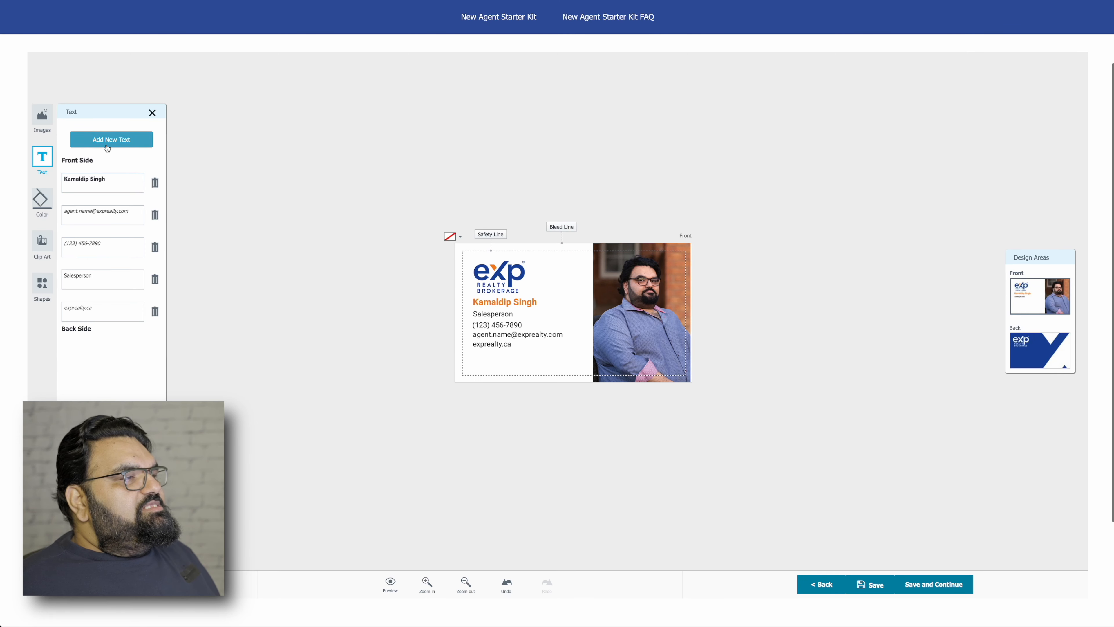
Add a new 'Type text here' line and drag it down below exprealty.ca.
click(107, 147)
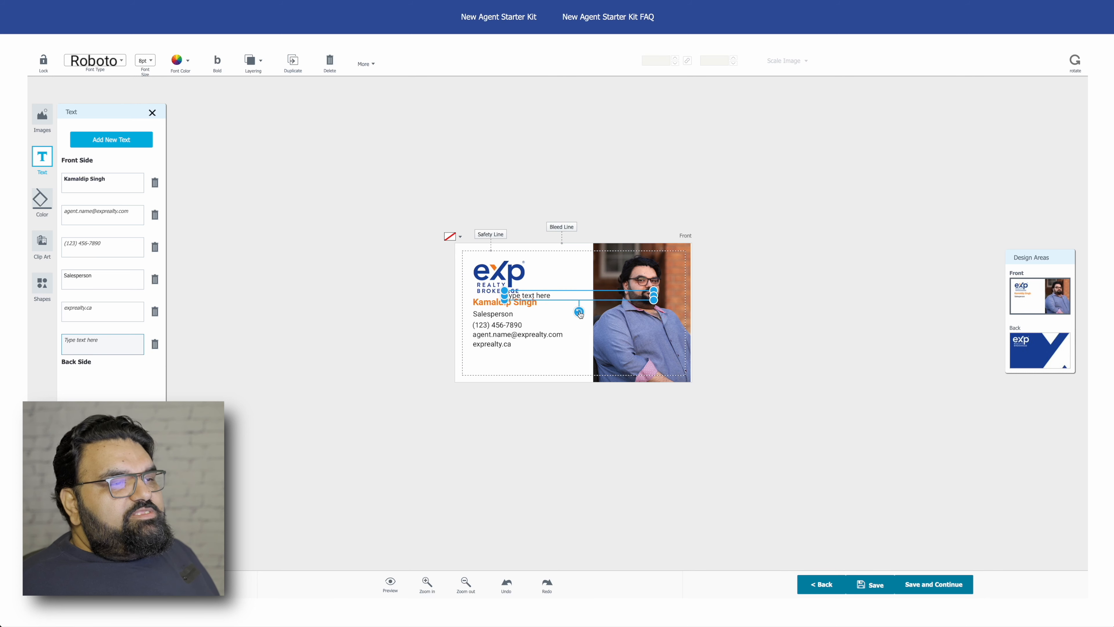
mouse_move(579, 313)
mouse_down()
mouse_move(563, 315)
mouse_move(581, 318)
mouse_up()
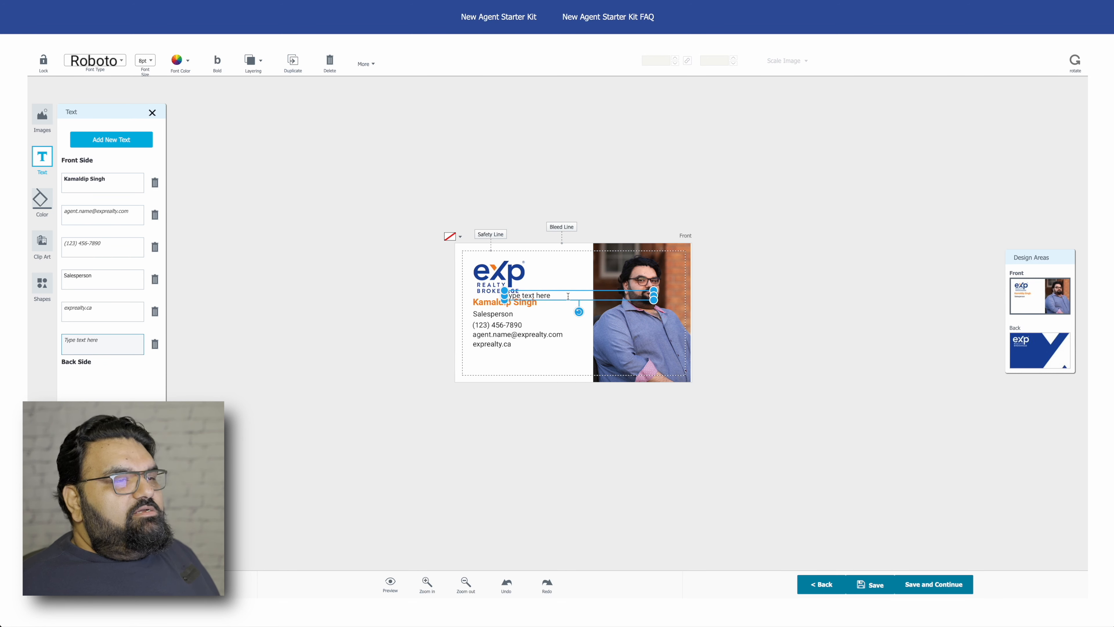
click(711, 301)
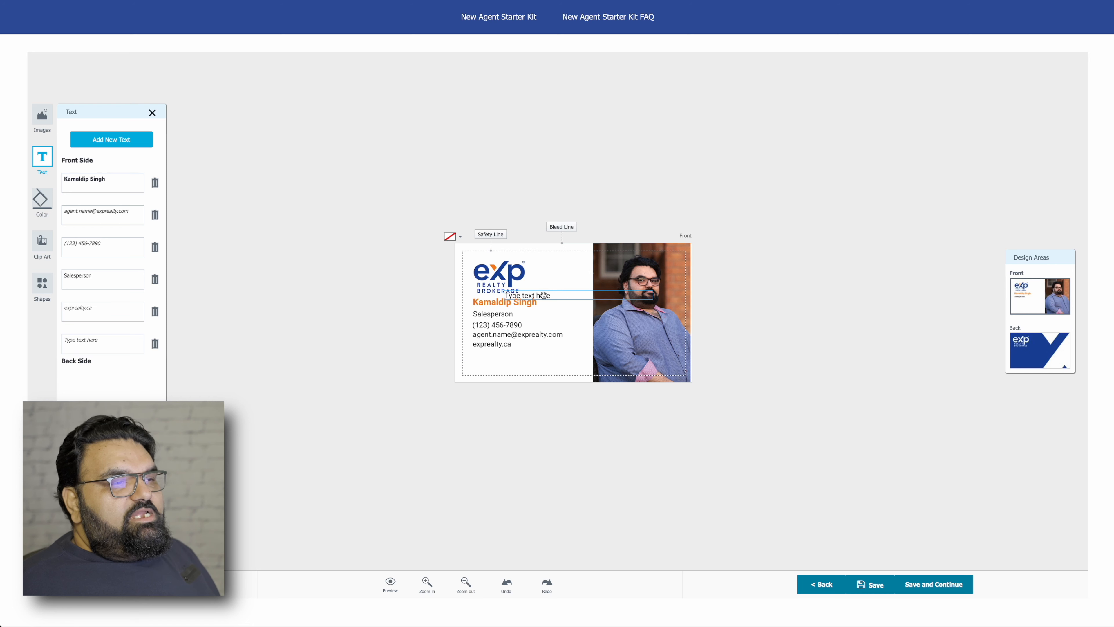
drag(544, 294, 514, 356)
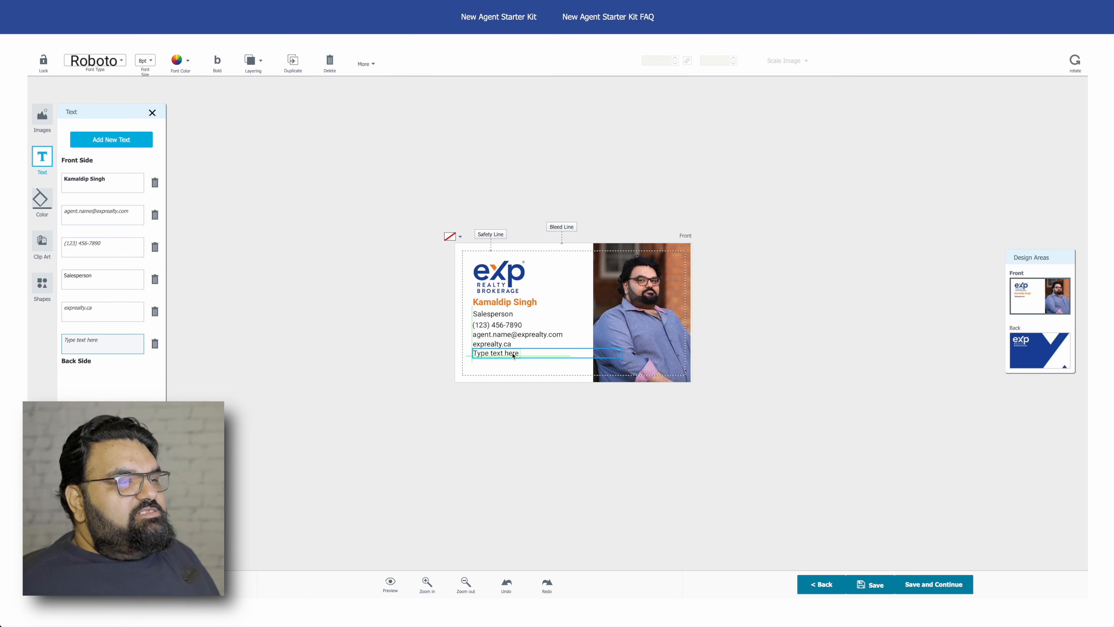
drag(513, 355, 513, 356)
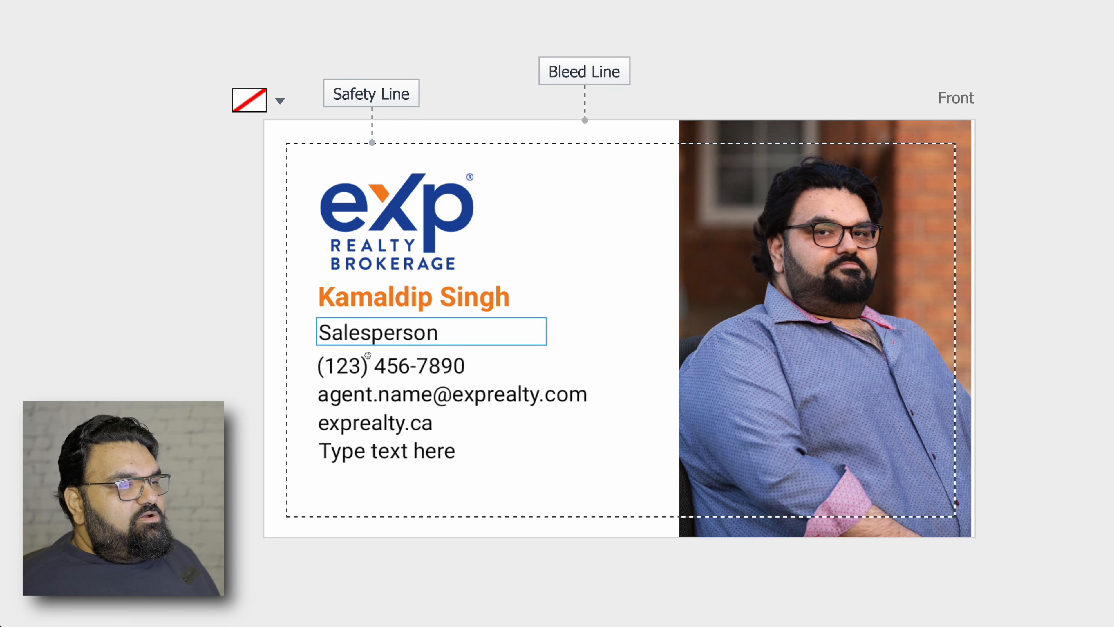
Fine-tune the new line's position so it aligns with the contact lines above.
click(415, 448)
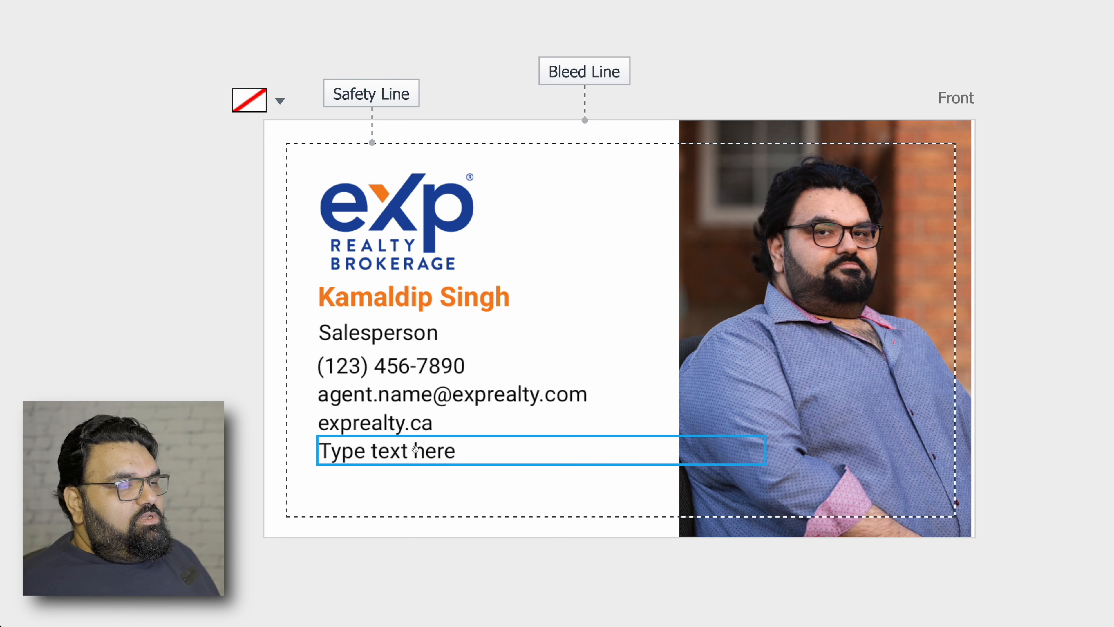
mouse_move(415, 449)
mouse_down()
mouse_move(443, 461)
mouse_move(417, 461)
mouse_move(434, 439)
mouse_up()
mouse_move(401, 455)
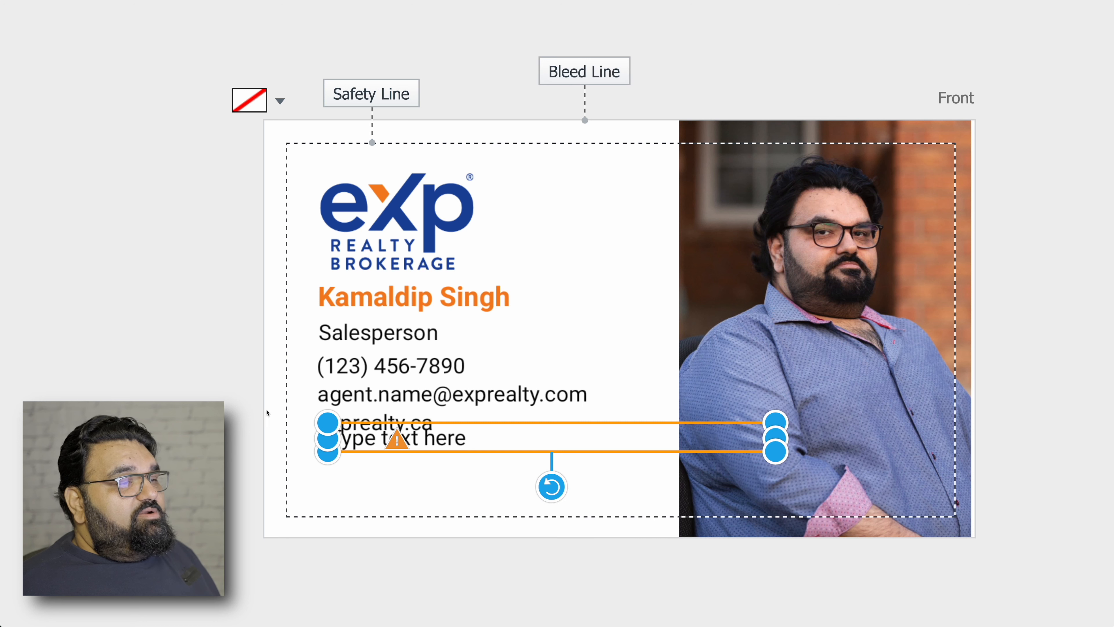
click(237, 405)
drag(454, 442, 447, 464)
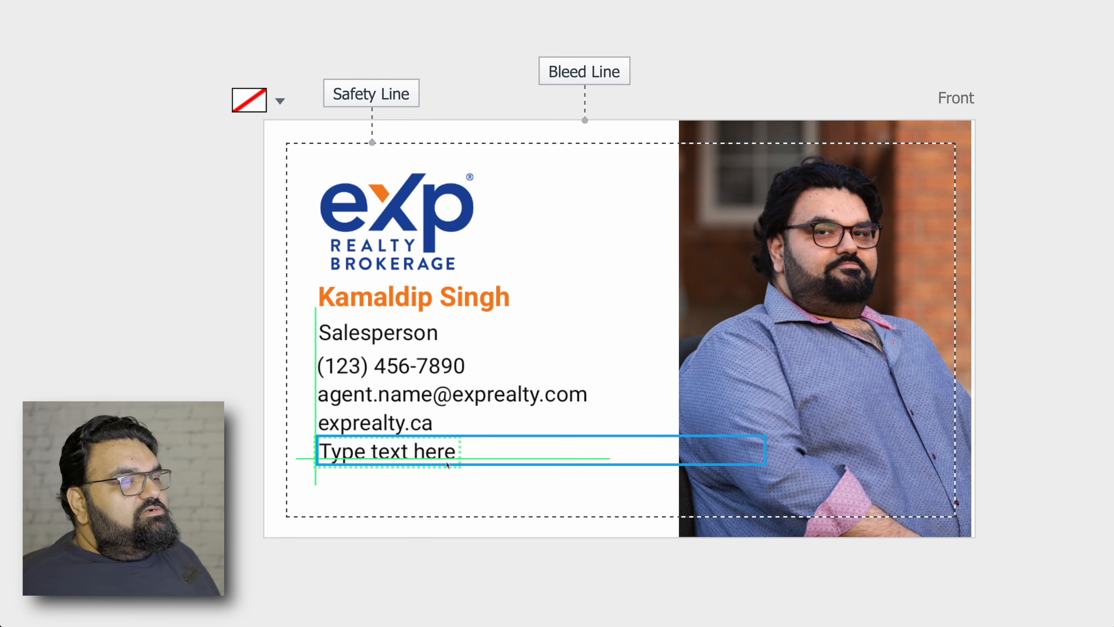
drag(448, 464, 445, 463)
click(232, 492)
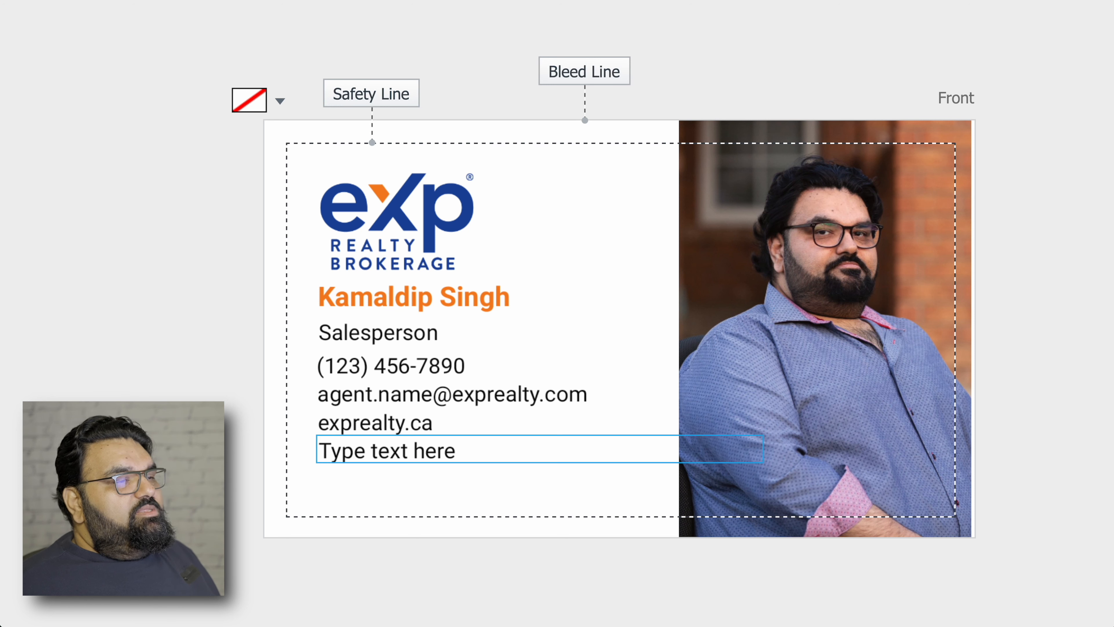
Type 'Helllo.com' into the new line below exprealty.ca.
click(387, 450)
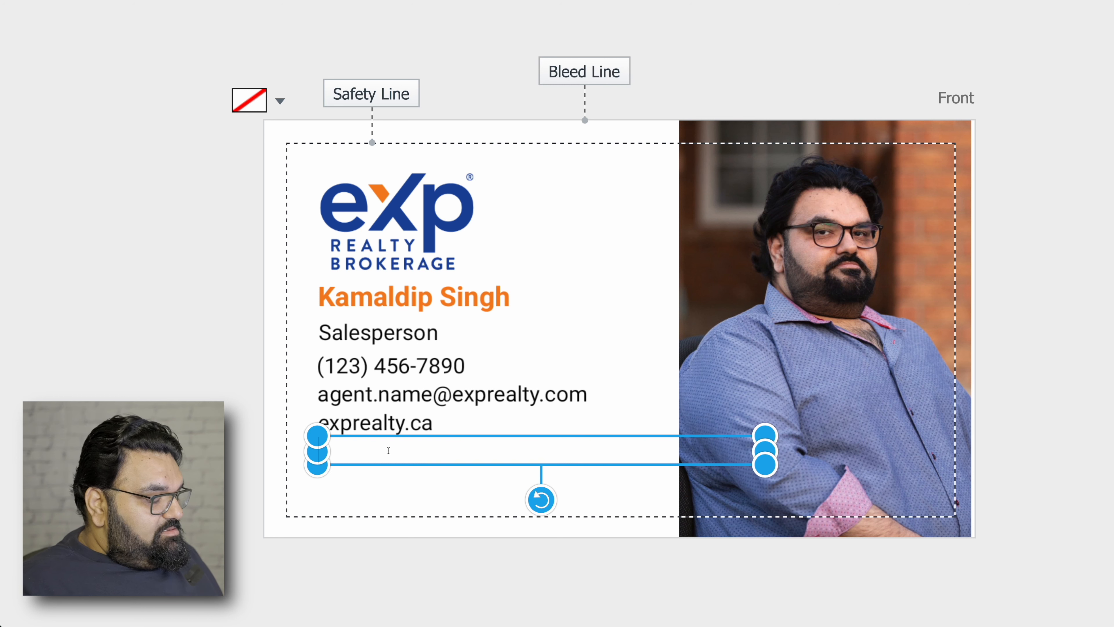
text(H)
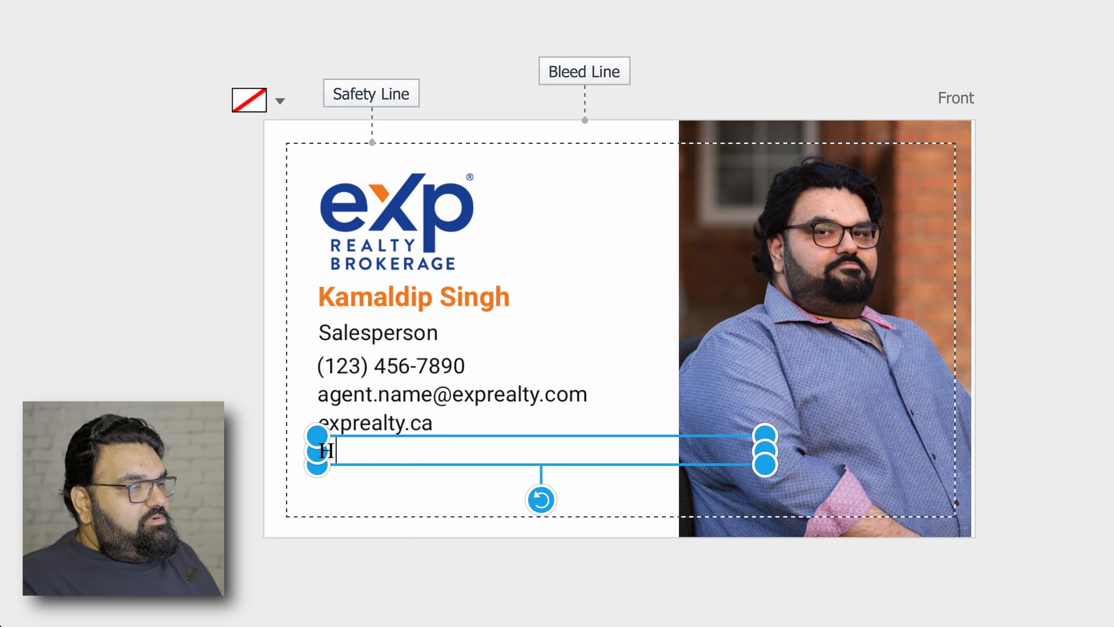
text(elllo.co)
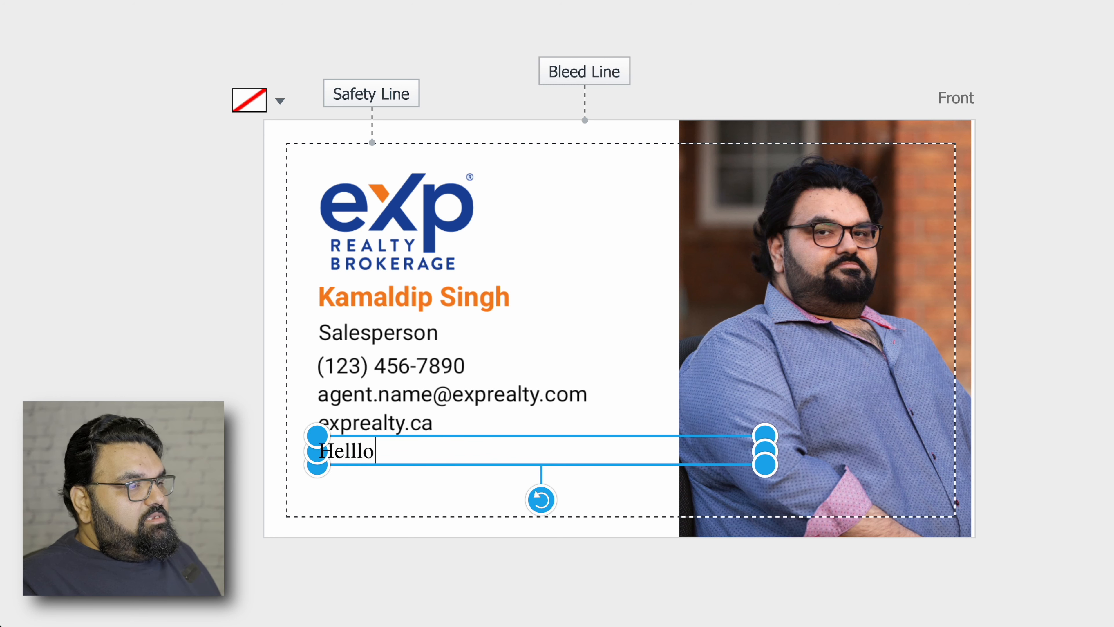
text(m)
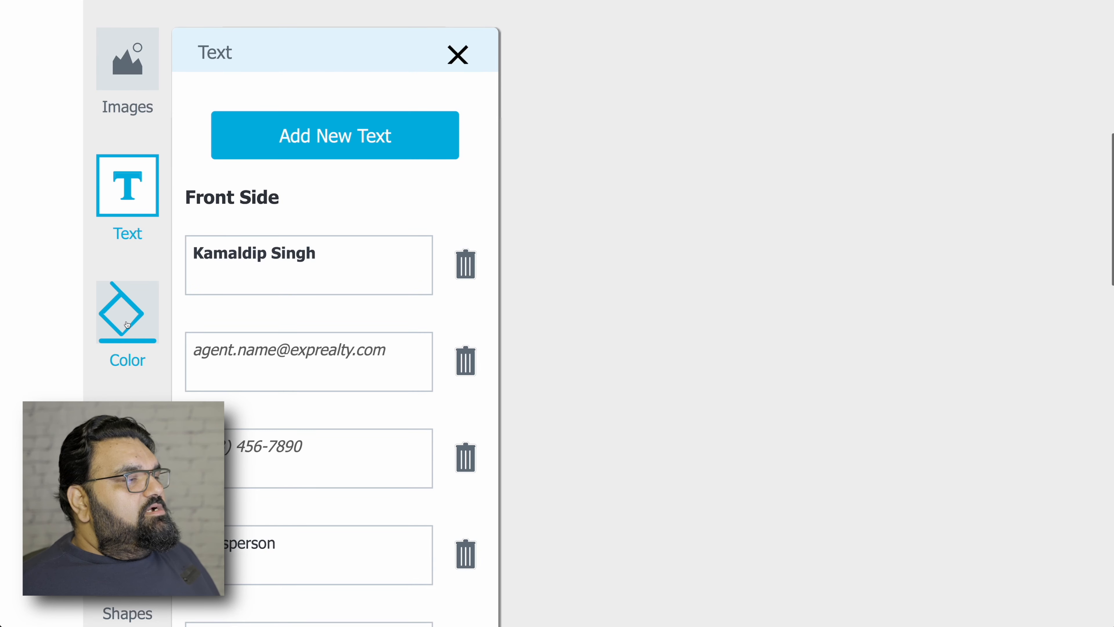
Try a mustard card background, then undo it to keep the background white.
click(126, 325)
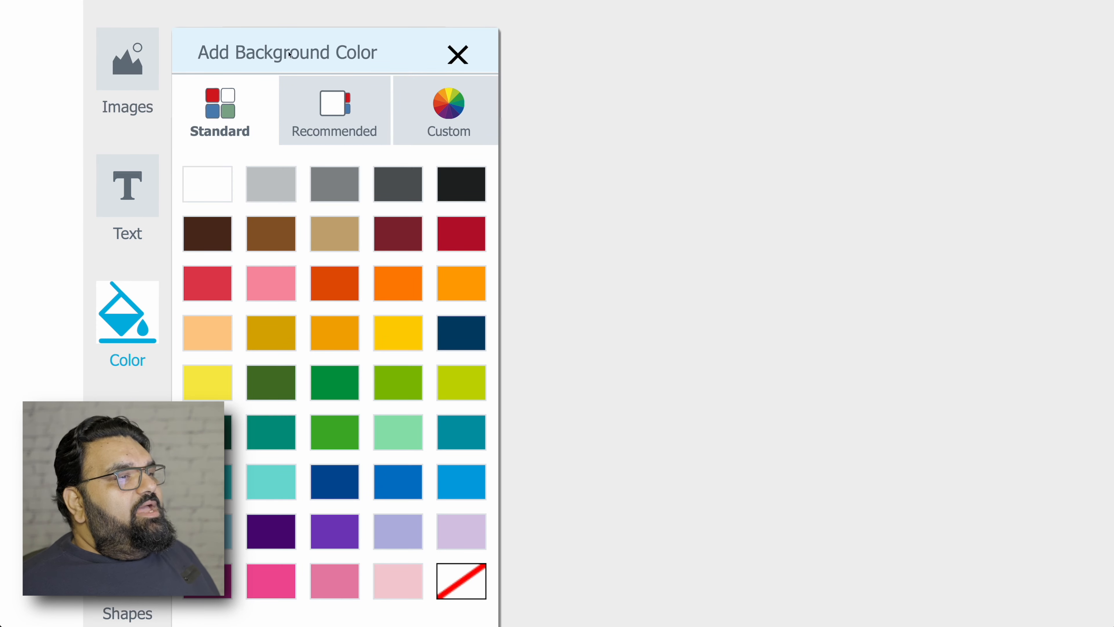
scroll(333, 306, down, 3)
scroll(333, 306, up, 2)
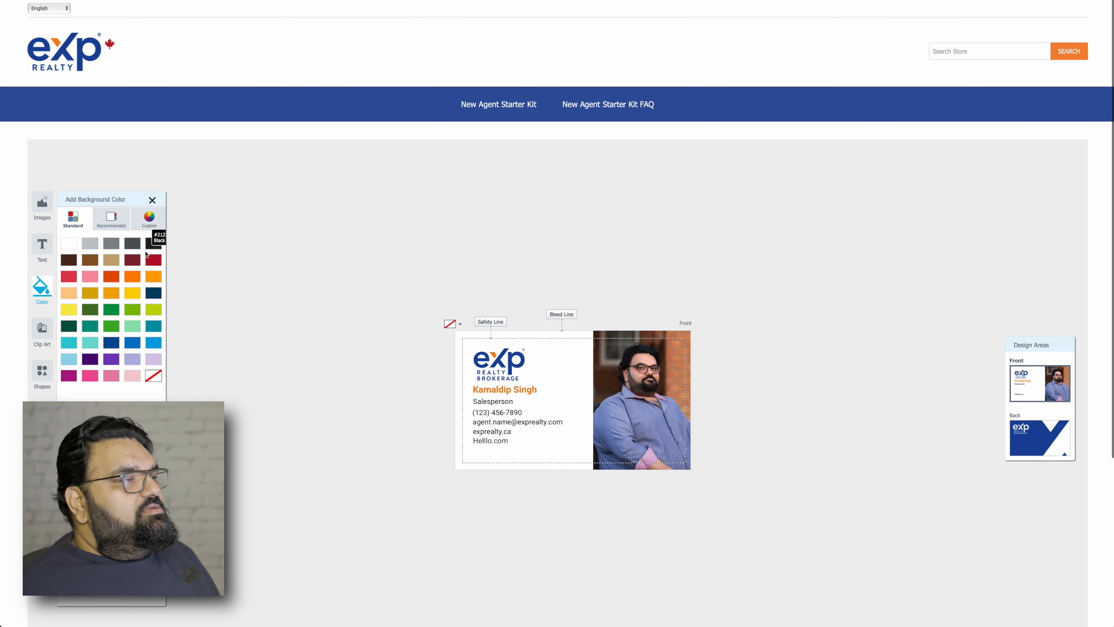
click(112, 297)
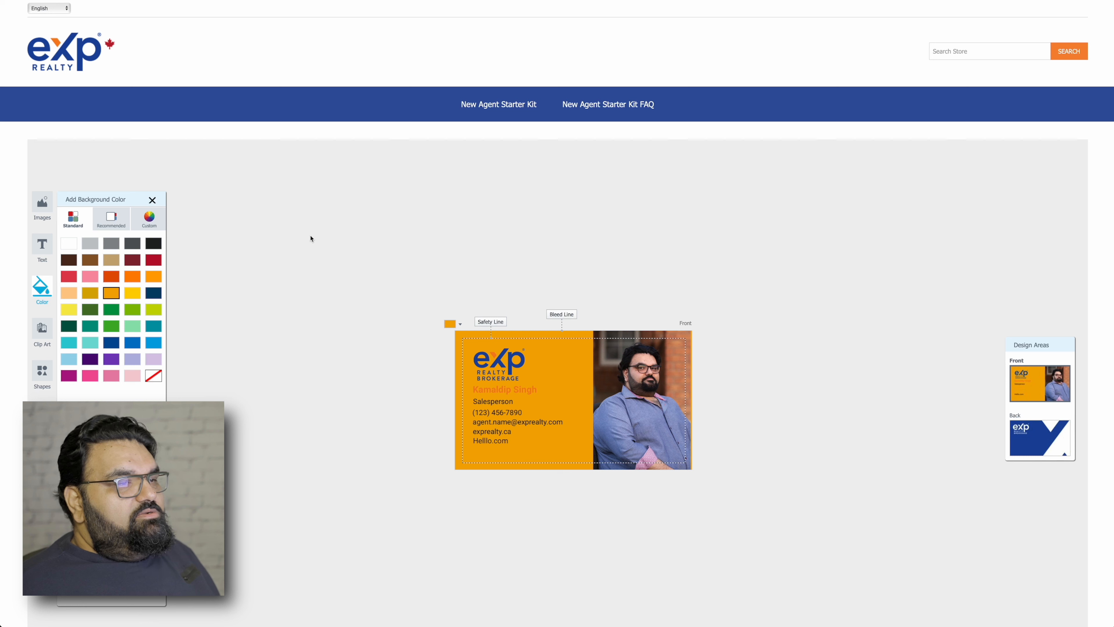
key(super+z)
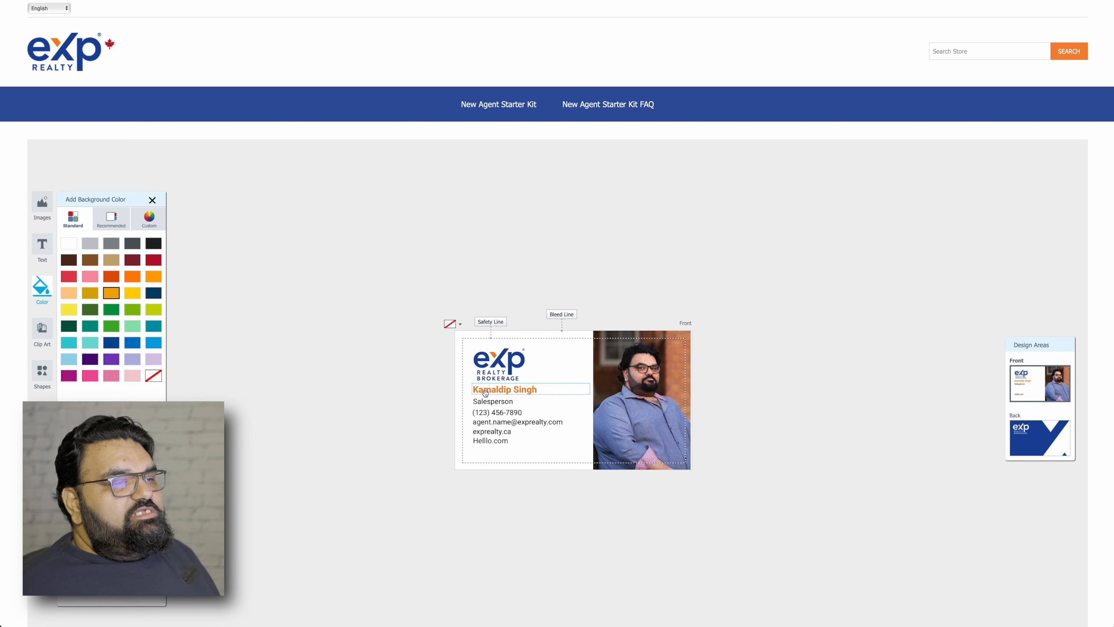
Change the agent's name font colour from orange to black.
click(508, 391)
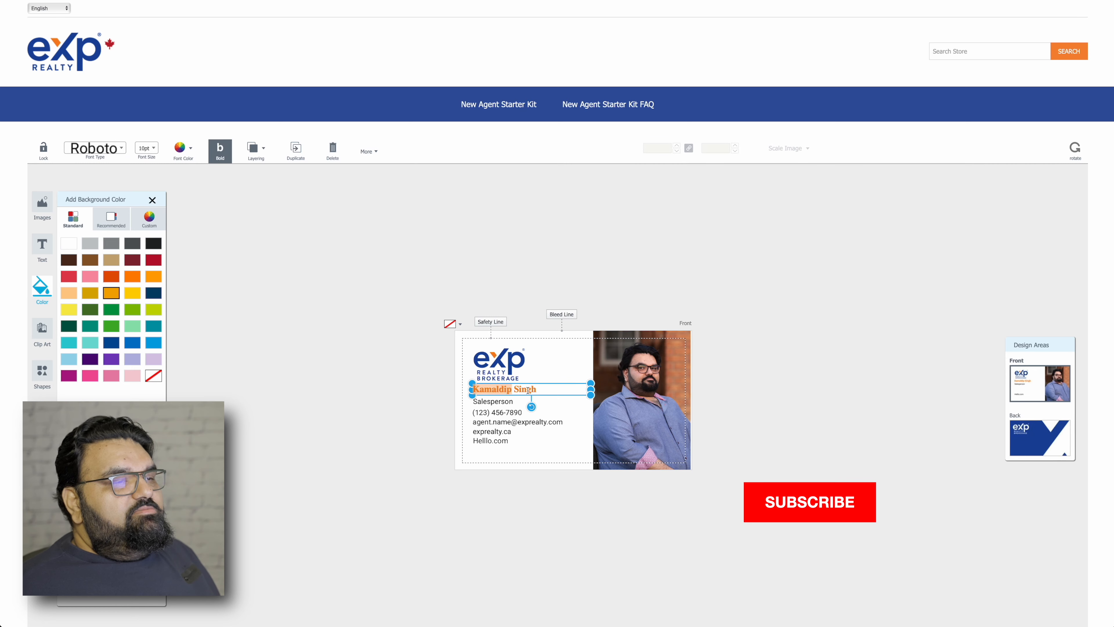
drag(540, 390, 473, 389)
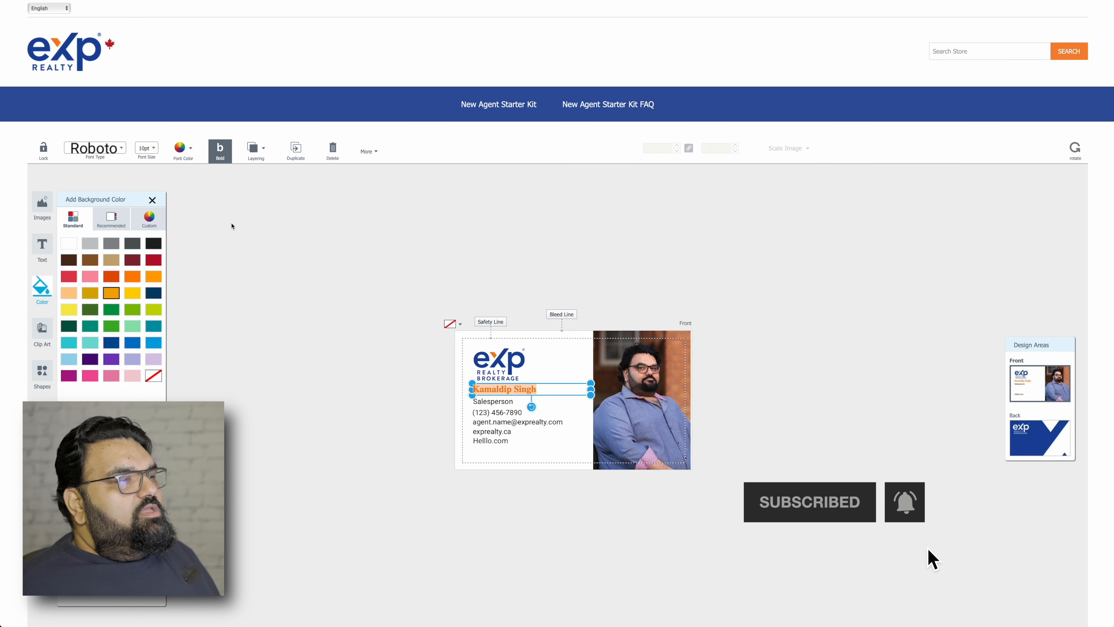
click(175, 151)
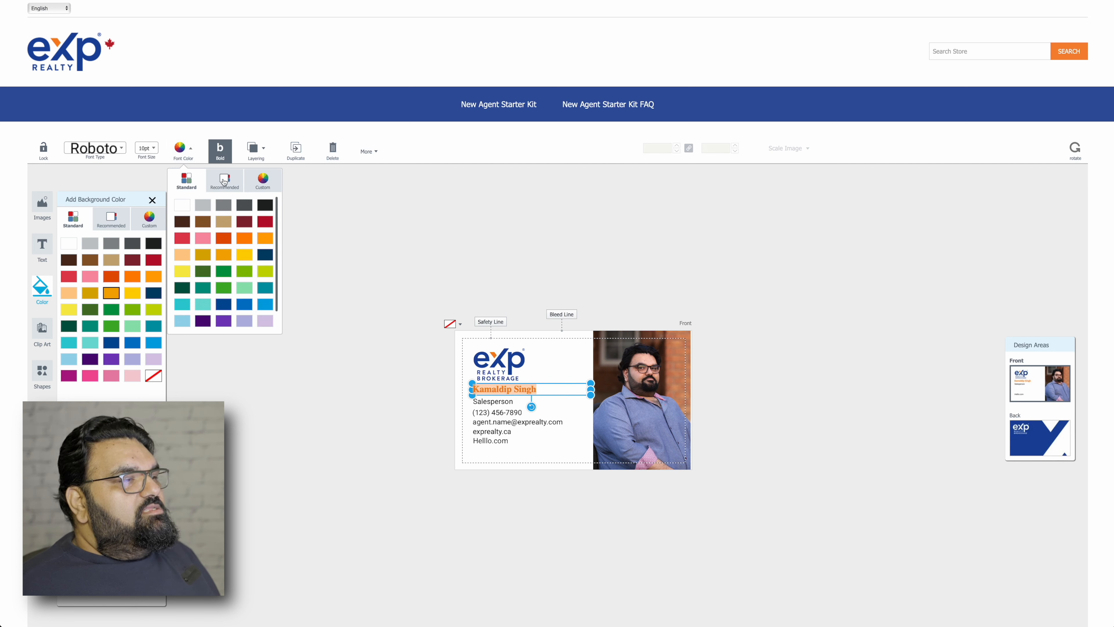
click(260, 207)
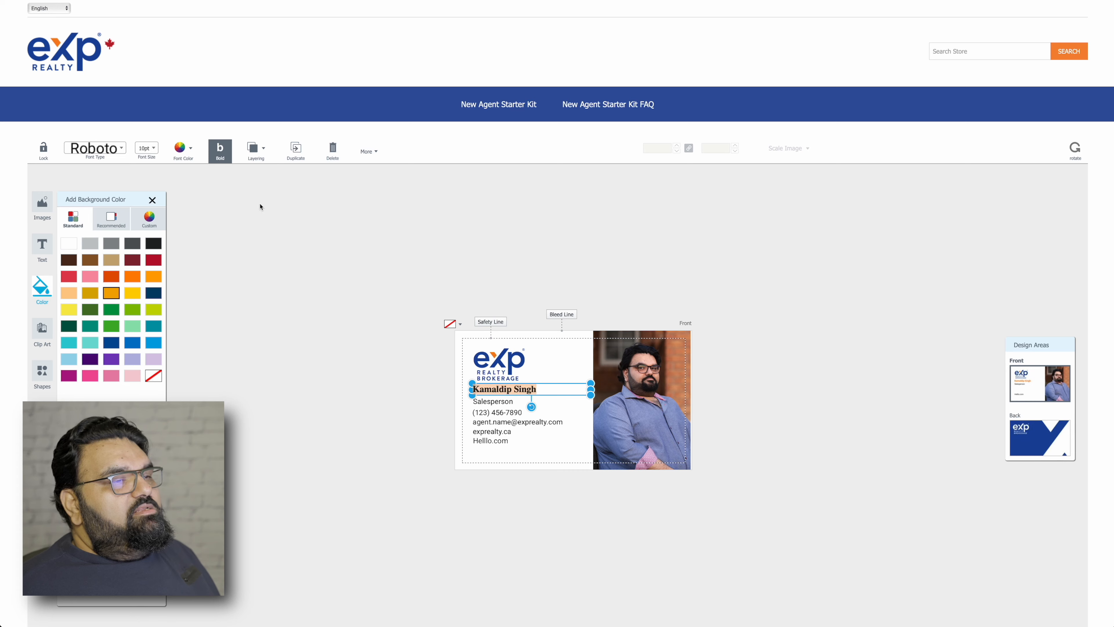
click(388, 407)
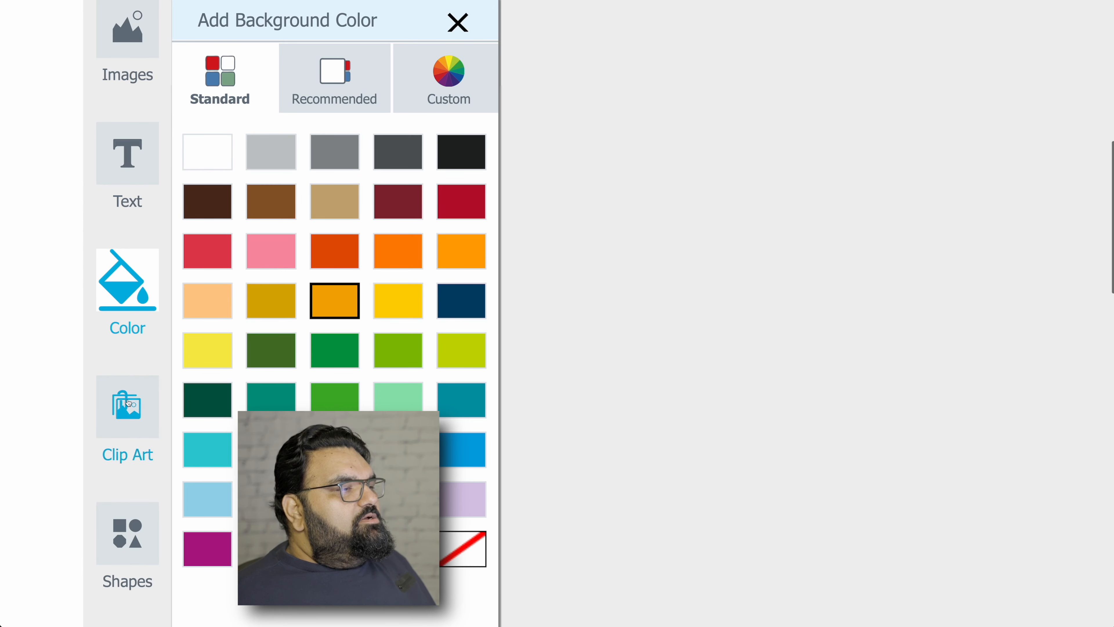
Browse the clipart library to the Fancy Lettering single-letter artwork.
click(44, 329)
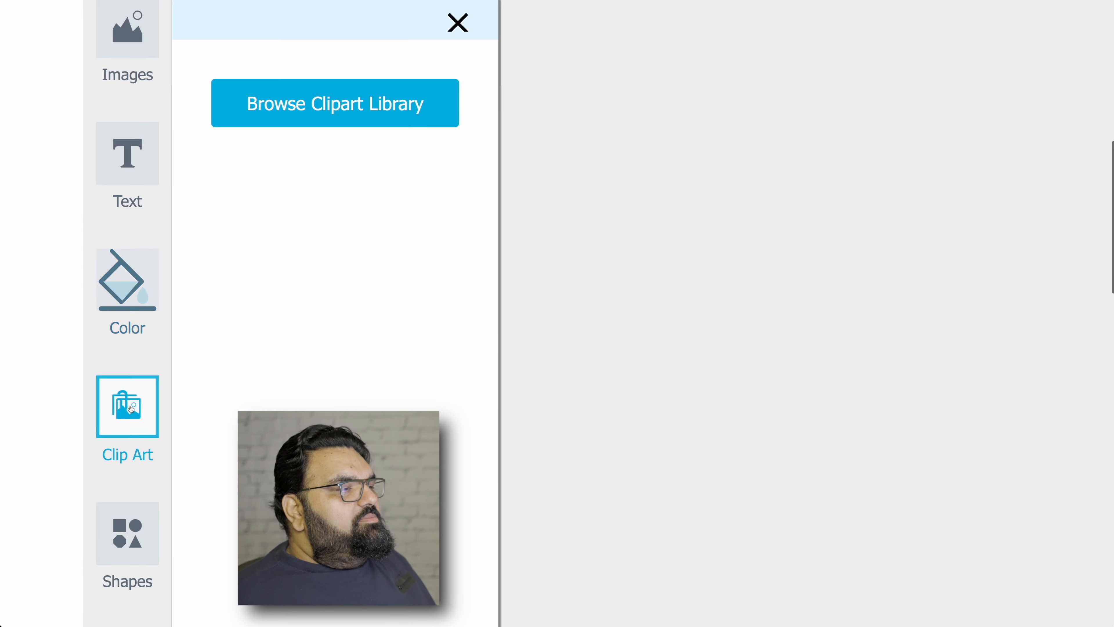
scroll(278, 378, up, 3)
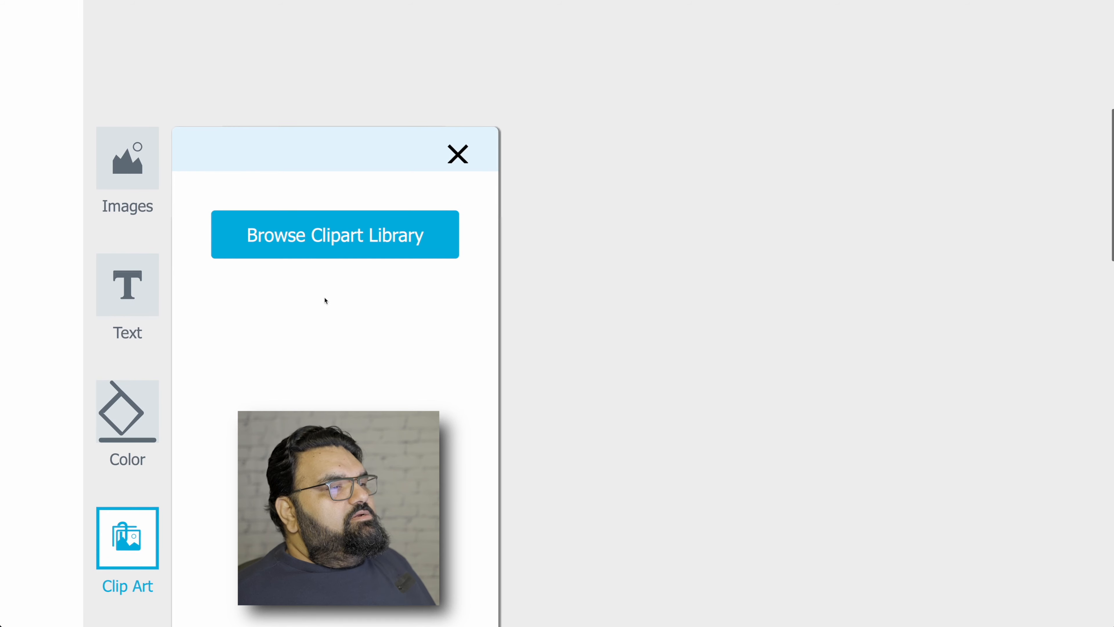
click(325, 253)
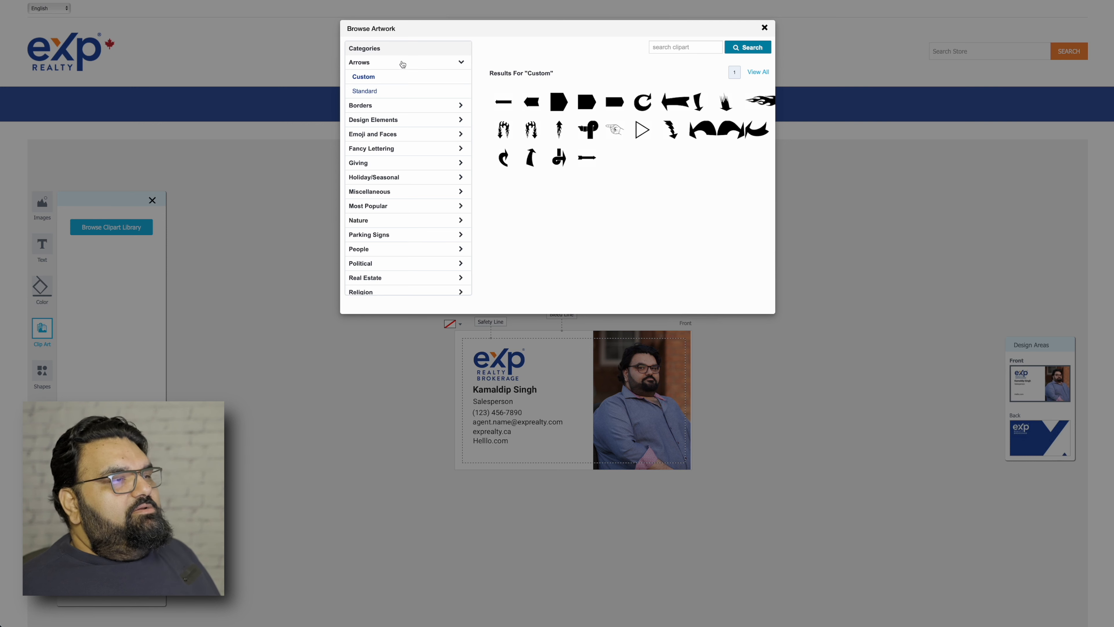
click(383, 139)
scroll(403, 200, down, 2)
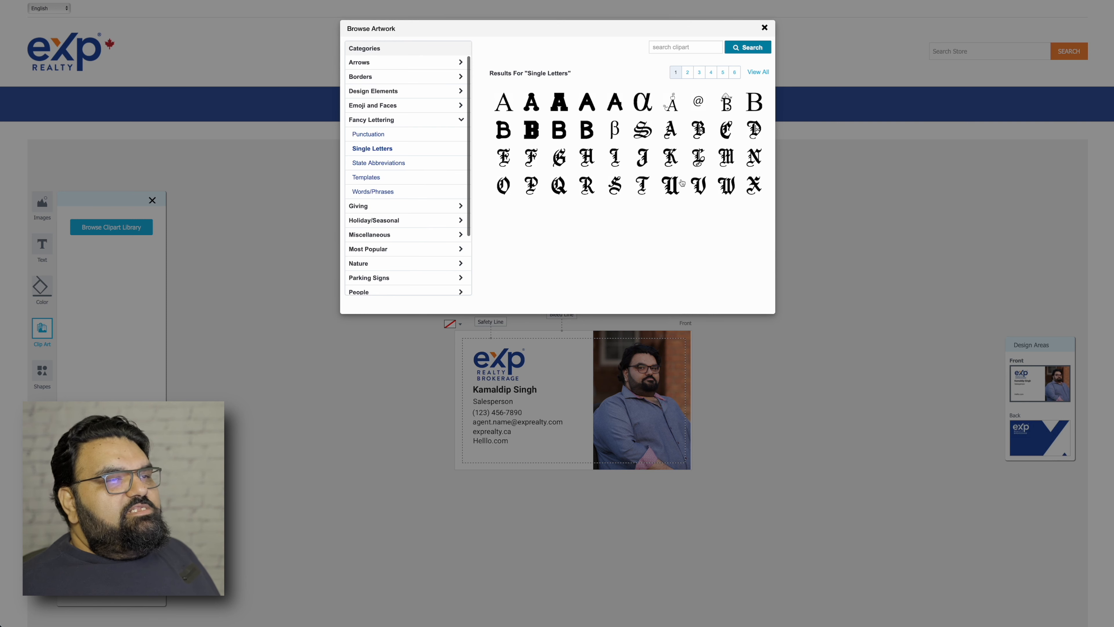
Add the Gothic K clip art and shrink it to a small size.
click(671, 158)
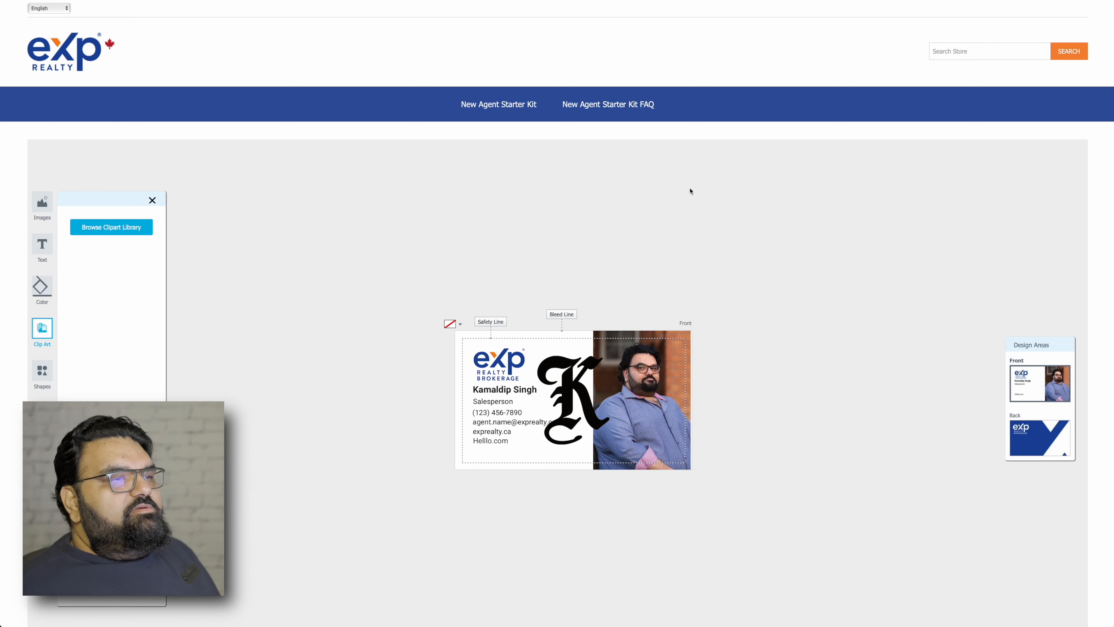
drag(576, 398, 504, 398)
drag(538, 438, 502, 394)
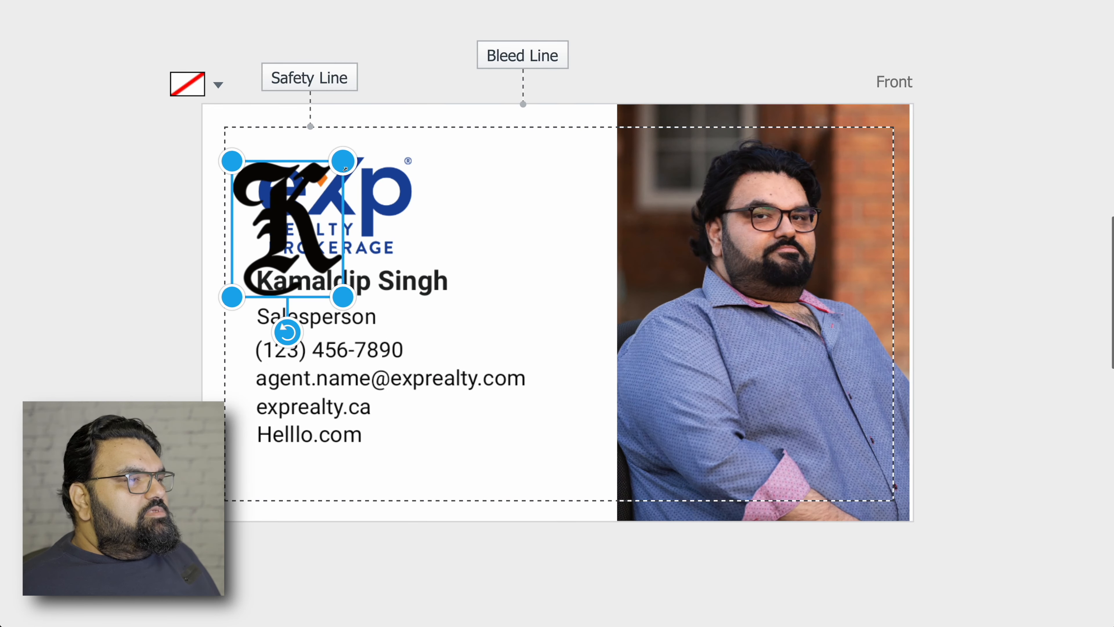
drag(345, 168, 263, 275)
Shift the name right, set the K before it, and nudge the eXp logo up.
drag(341, 286, 392, 286)
drag(274, 285, 272, 290)
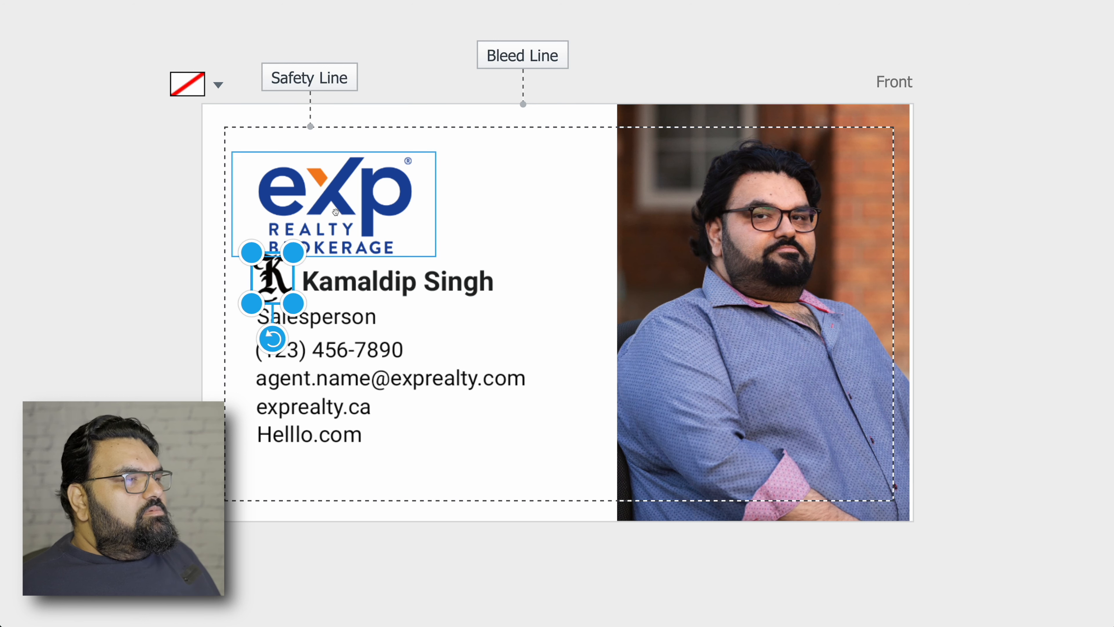
drag(337, 214, 337, 205)
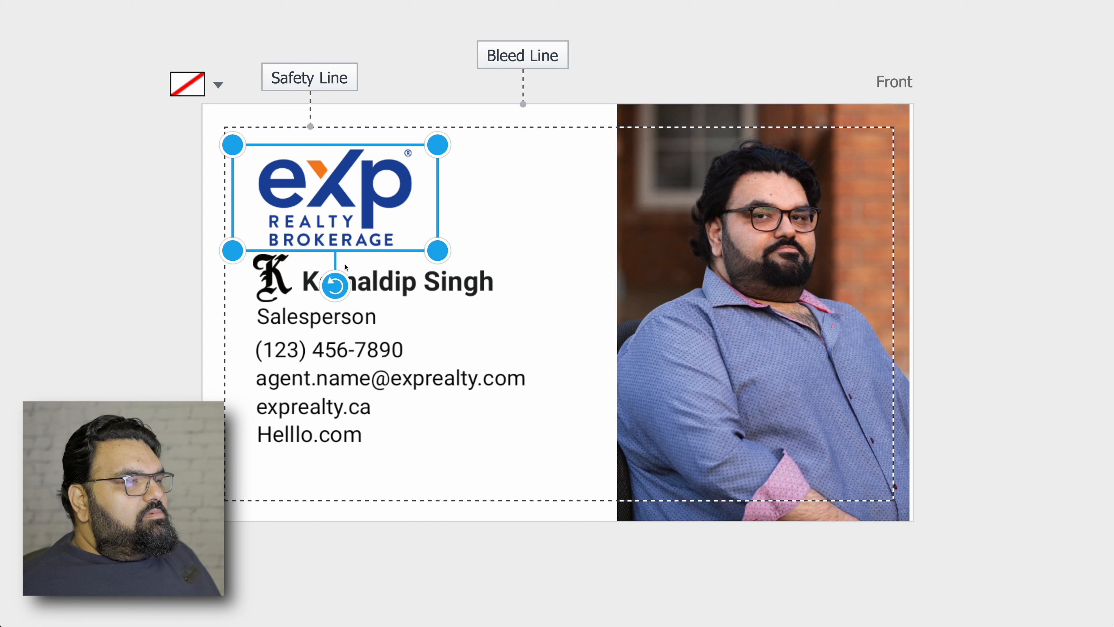
double_click(362, 280)
click(317, 283)
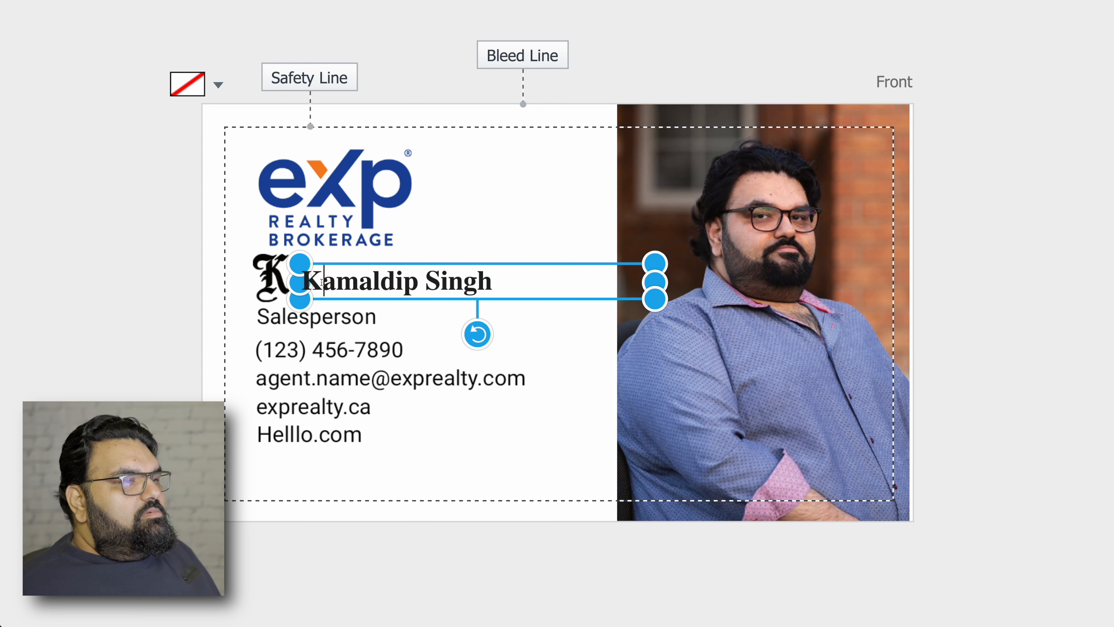